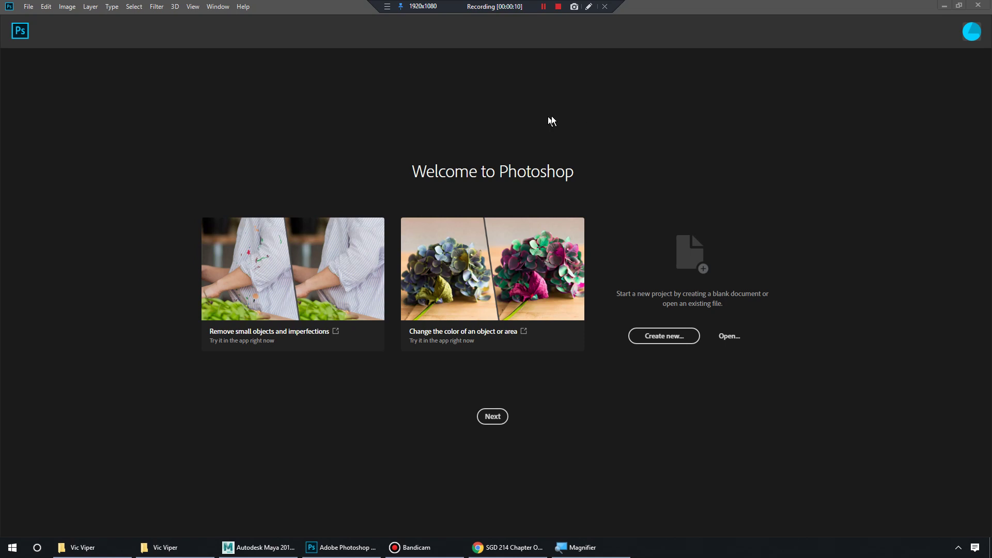
- Switch to File Explorer and open the Exports folder inside the Vic Viper folder
left_click_drag(653, 9, 729, 0)
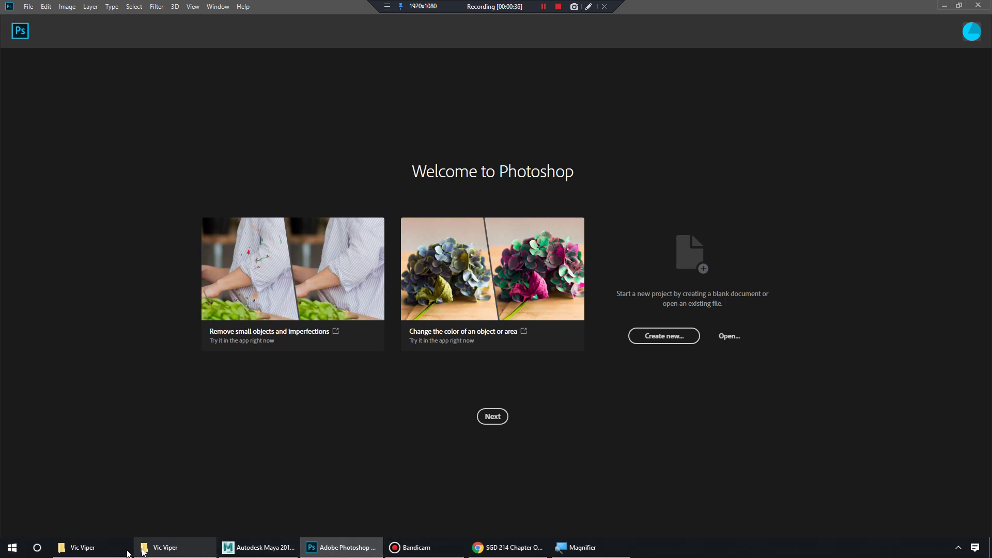
left_click(179, 553)
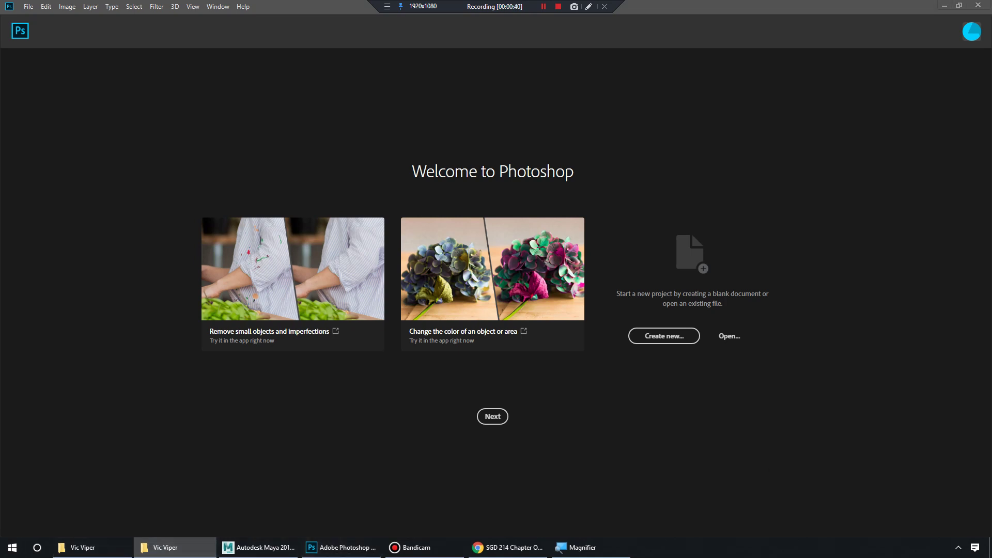
left_click_drag(991, 158, 689, 148)
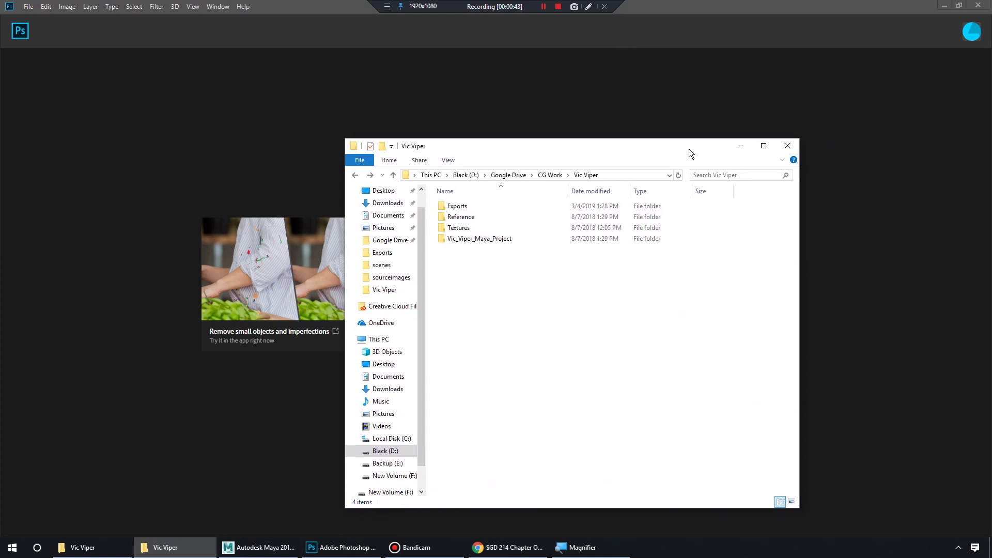
double_click(504, 239)
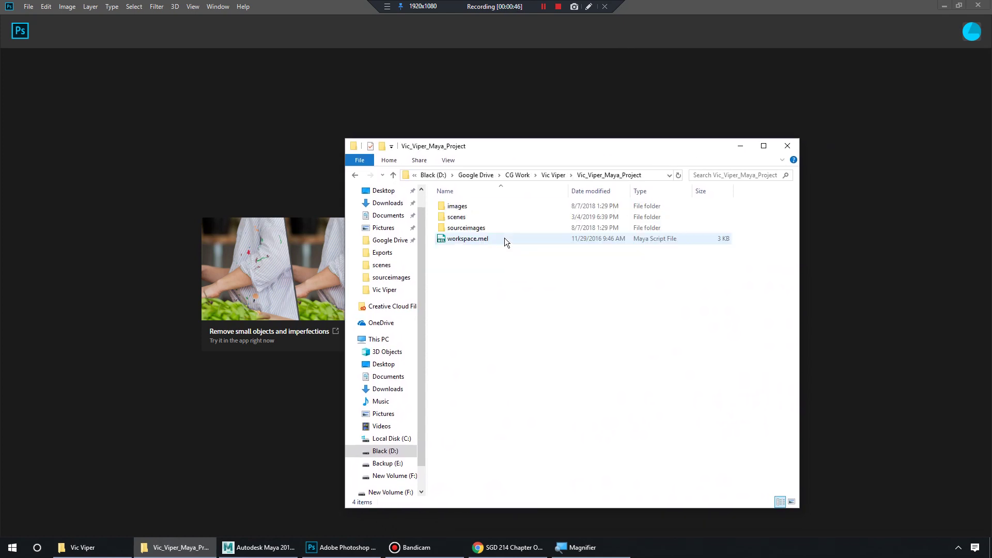
left_click(357, 175)
double_click(481, 206)
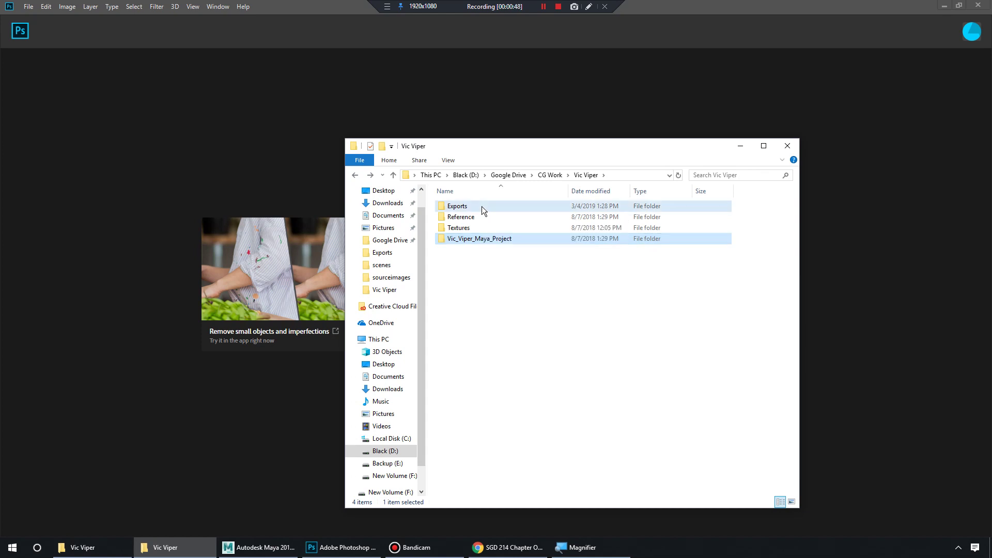
- Review the exported UVsnapshot.tga, VicViper_gamemodel.fbx and VicViper_normal.png files, and minimize the folder window
left_click(475, 233)
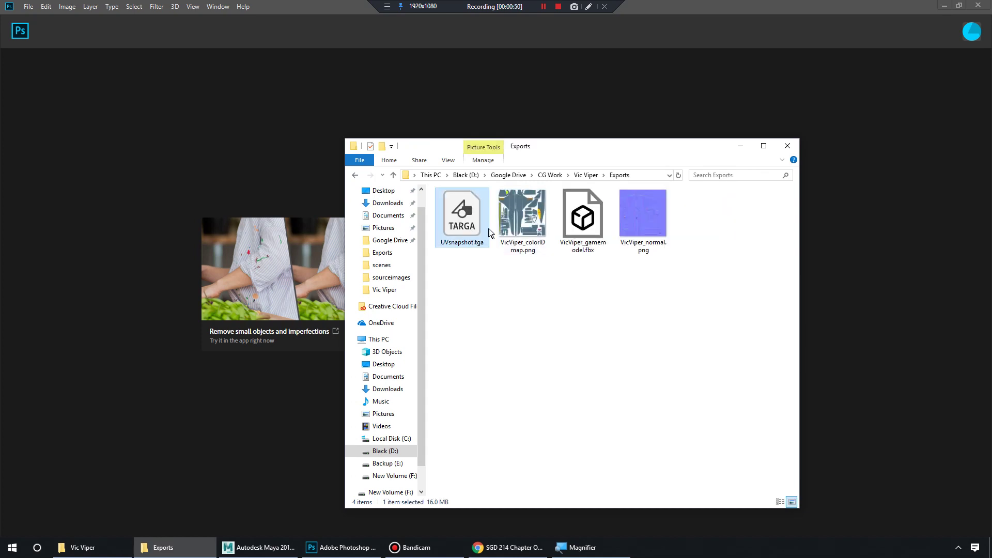
left_click(592, 231)
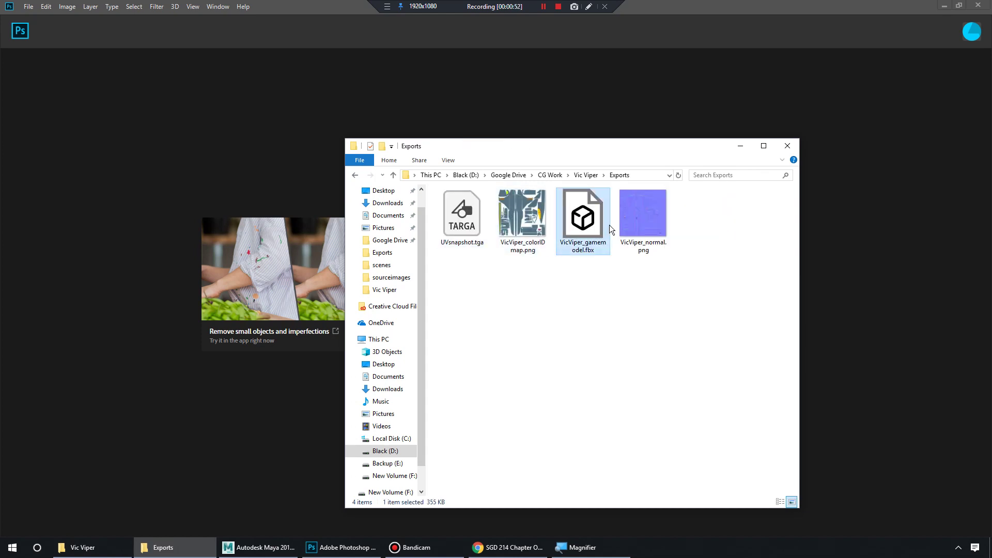
left_click(660, 222)
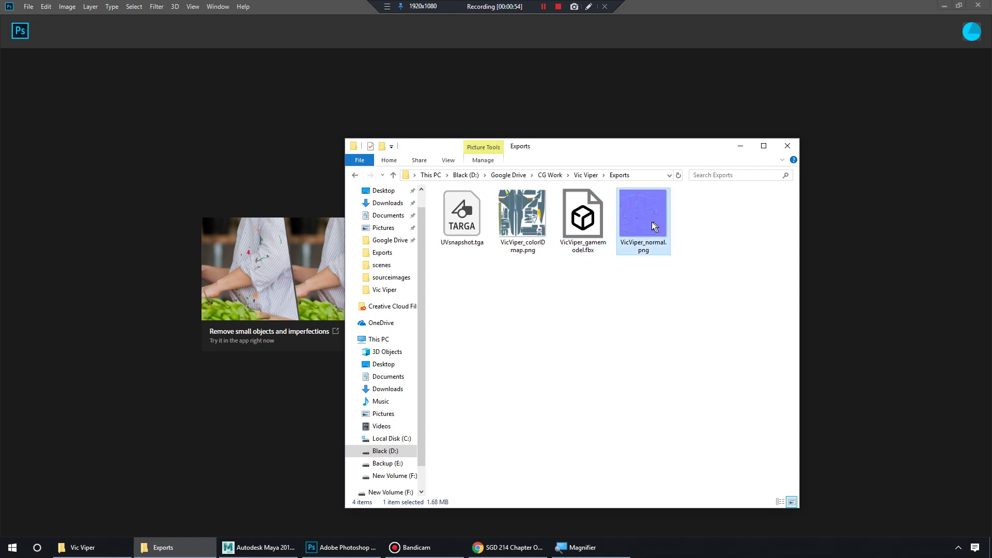
left_click(602, 216)
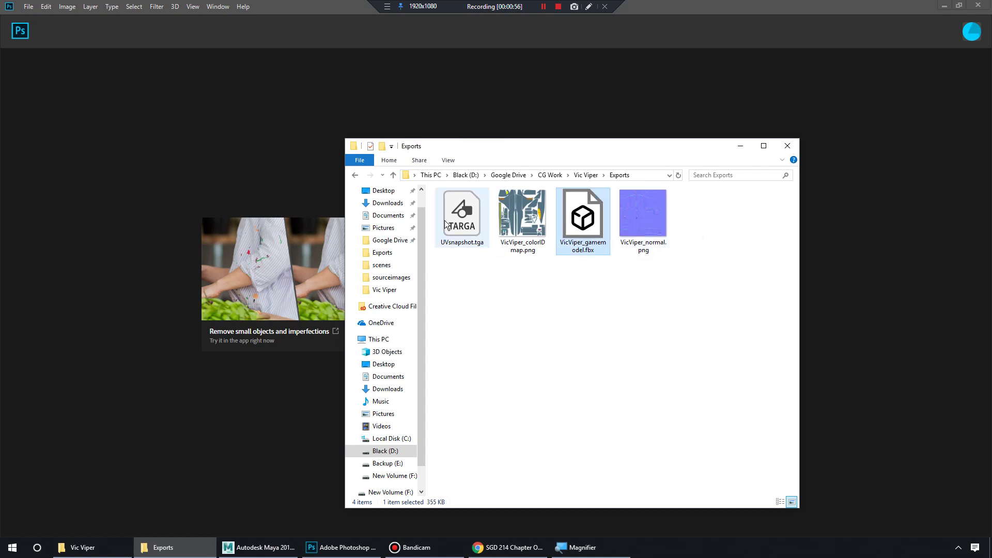
left_click(646, 216)
left_click(471, 211)
left_click(604, 212)
left_click(643, 217)
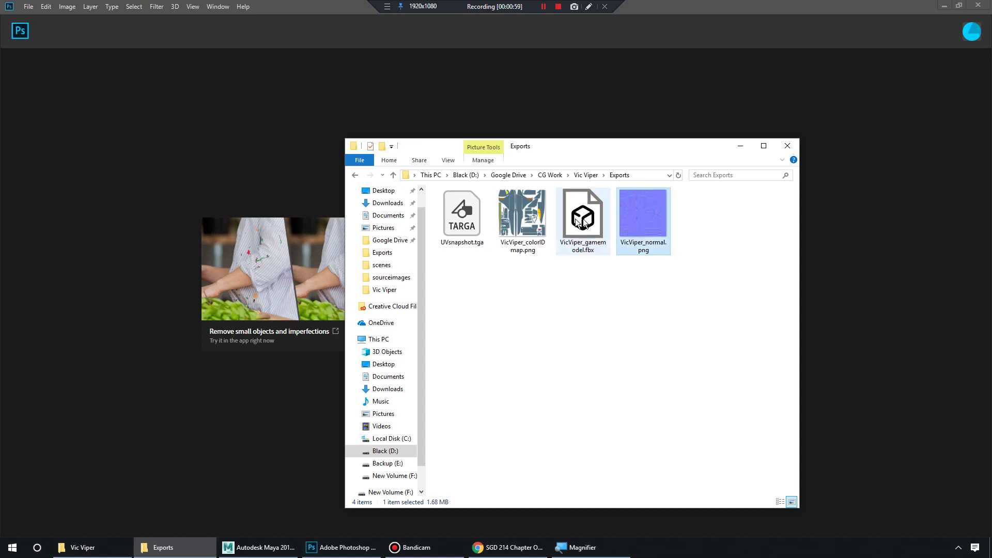
left_click(577, 219)
left_click(459, 209)
left_click(587, 222)
left_click(645, 227)
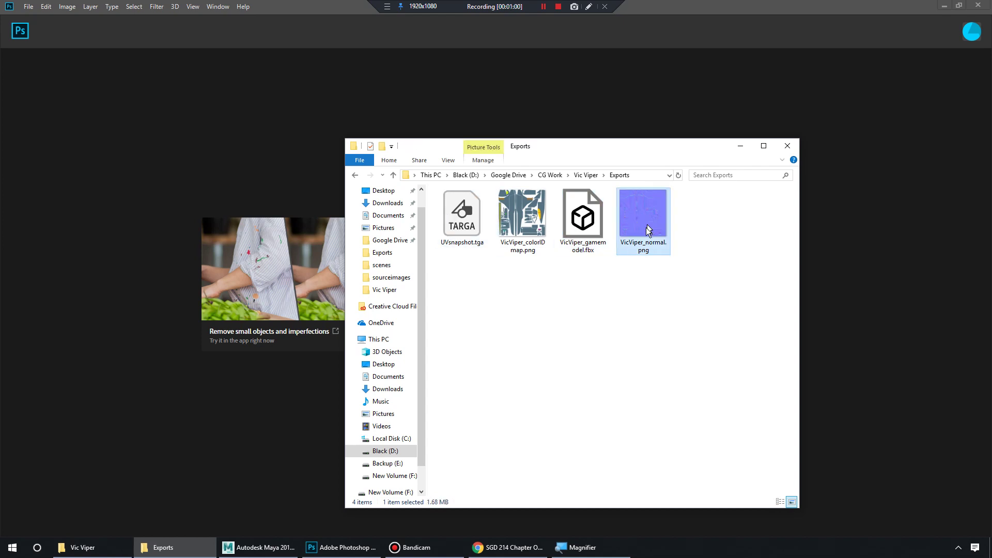
left_click(739, 147)
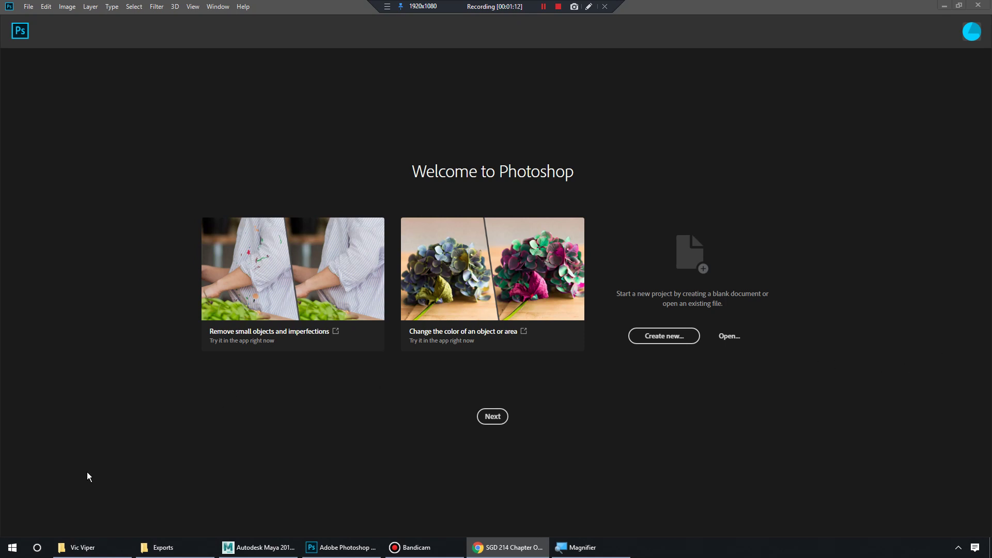
- Launch Quixel SUITE 2.3 and place its floating toolbar just below the Photoshop header
left_click(12, 547)
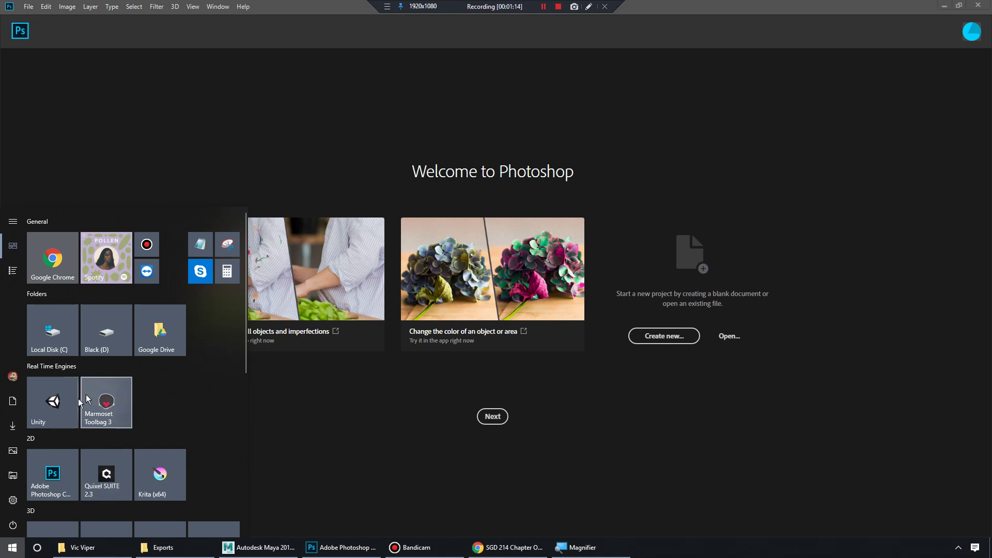
scroll(87, 388, "down", 1)
scroll(101, 388, "down", 2)
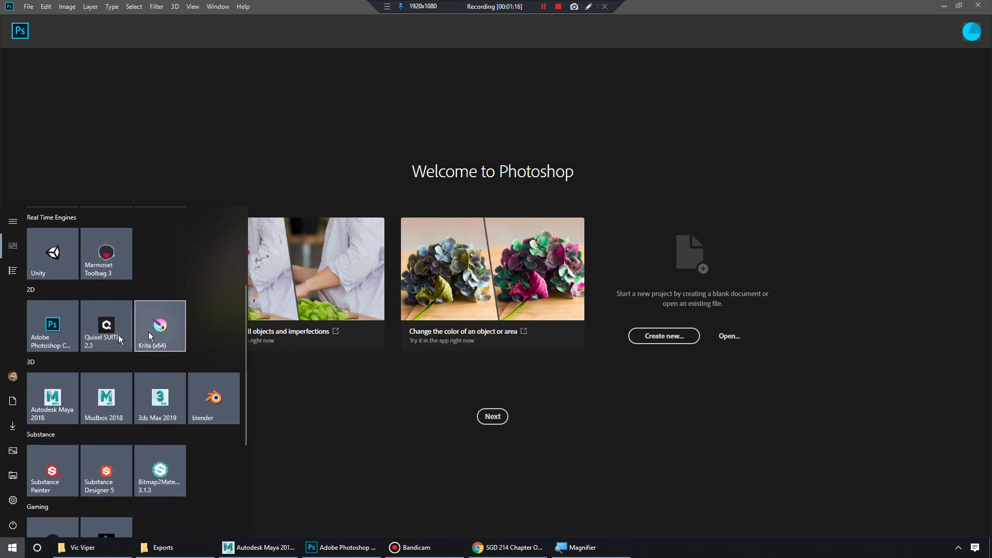
left_click(106, 330)
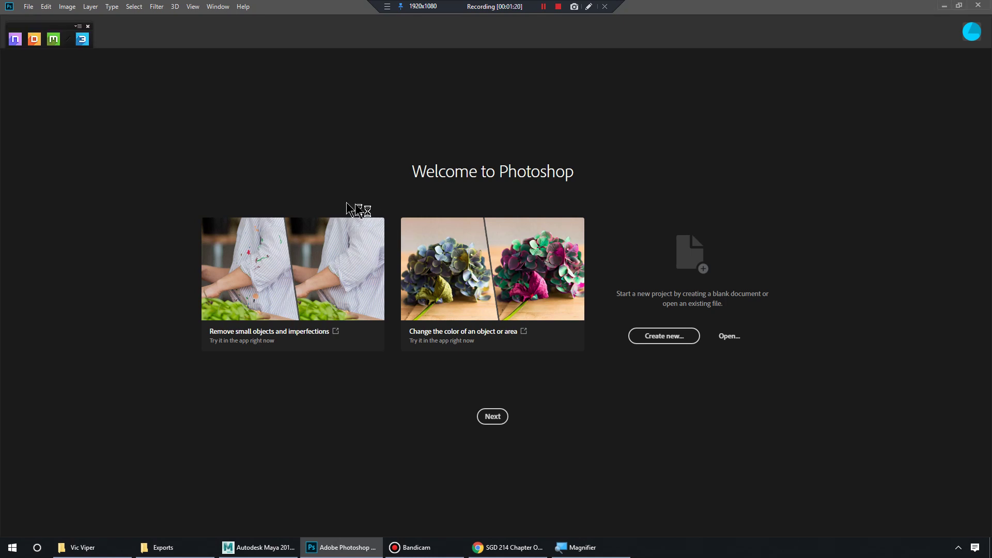
left_click_drag(58, 26, 52, 53)
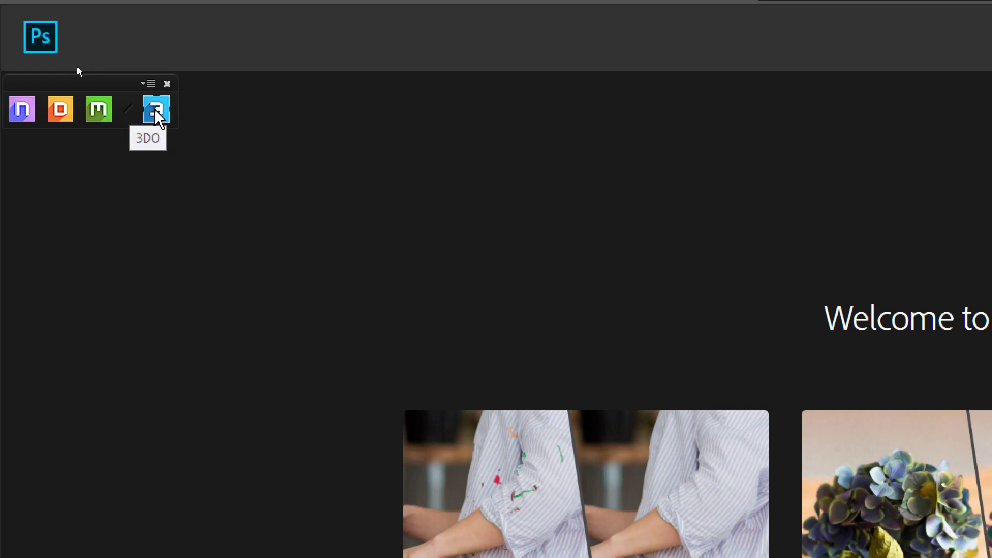
key("super+minus")
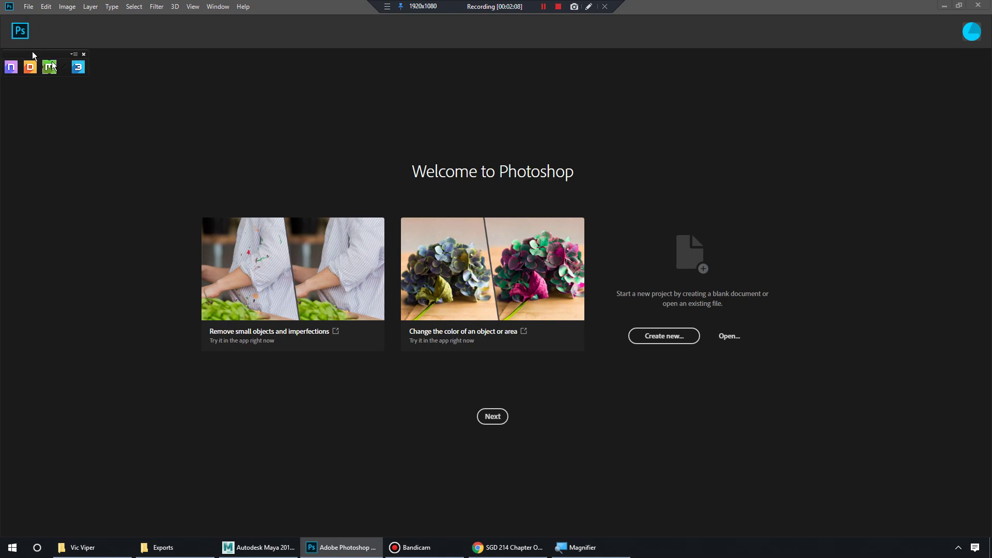
left_click_drag(54, 54, 55, 55)
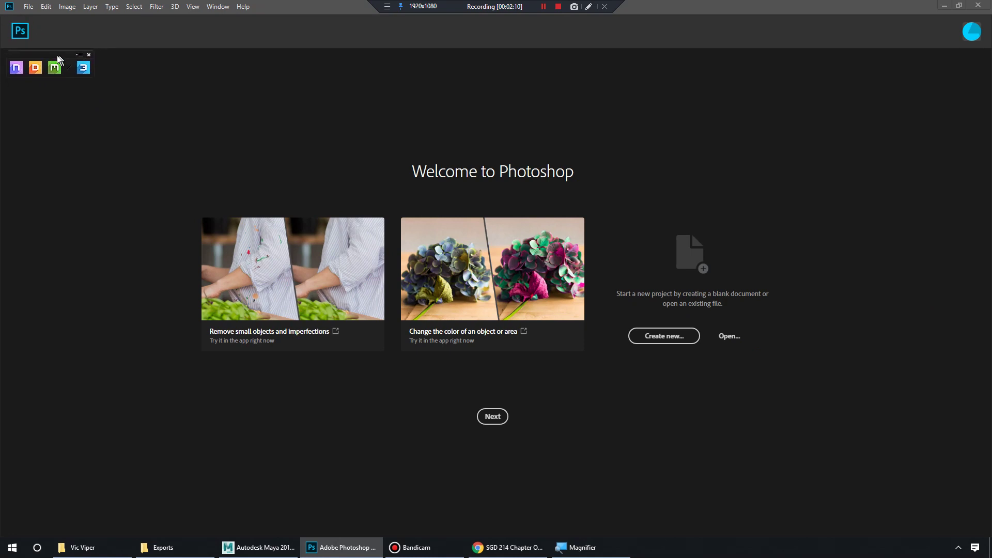
- Open NDO and launch its Project Creator, stacking both windows beneath the Quixel toolbar
left_click(13, 69)
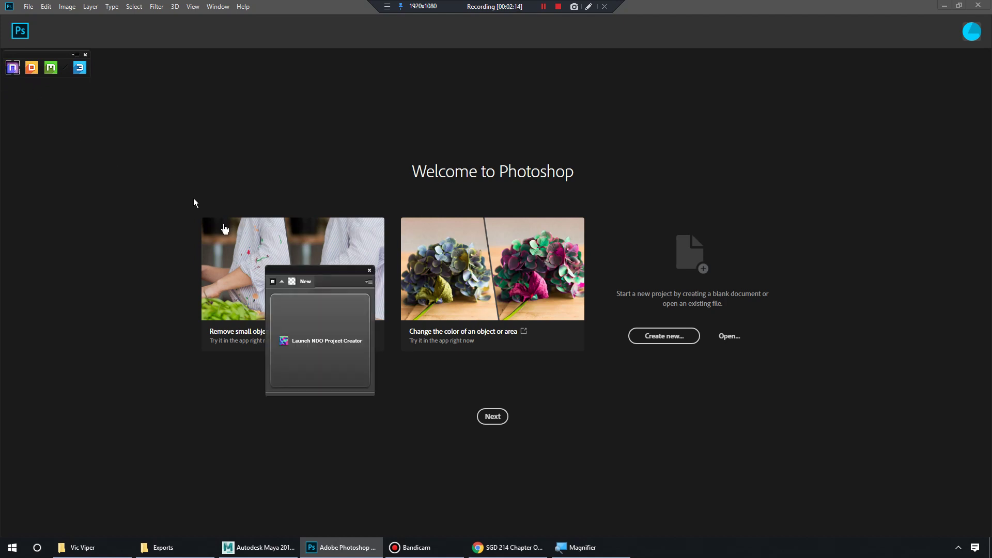
left_click_drag(334, 268, 73, 81)
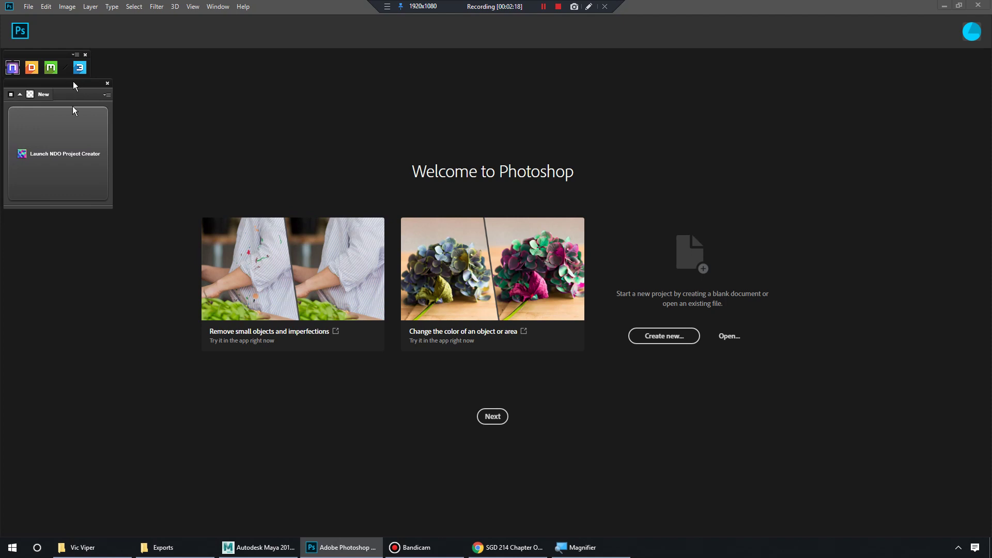
left_click(61, 155)
left_click_drag(115, 183, 84, 217)
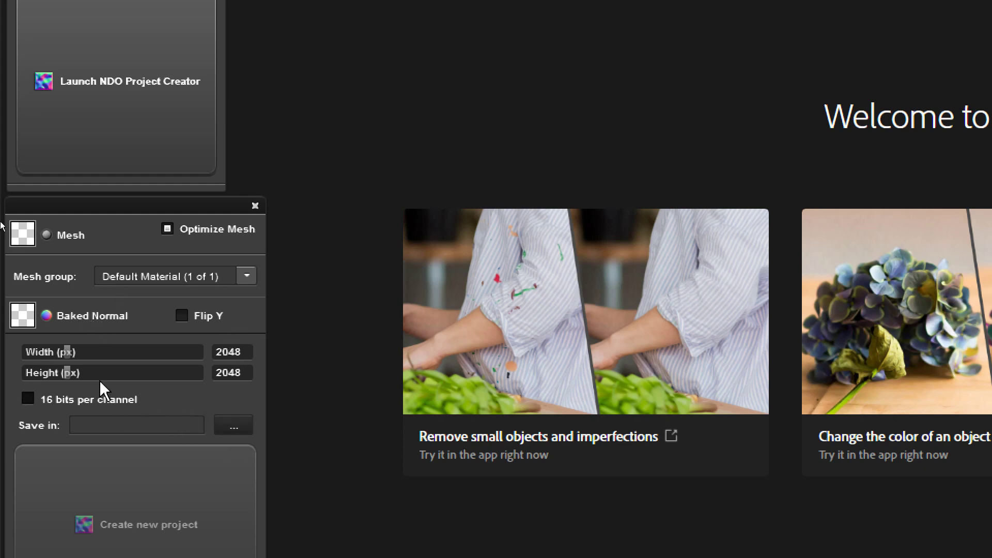
- Load VicViper_gamemodel.fbx from the Vic Viper Exports folder as the project mesh and dismiss the UV notice
left_click(47, 237)
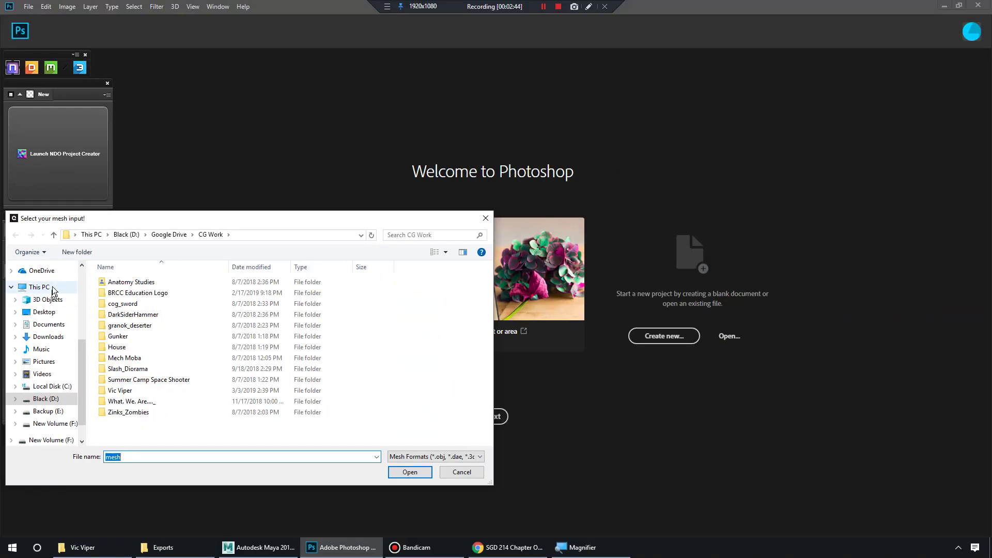
left_click(44, 311)
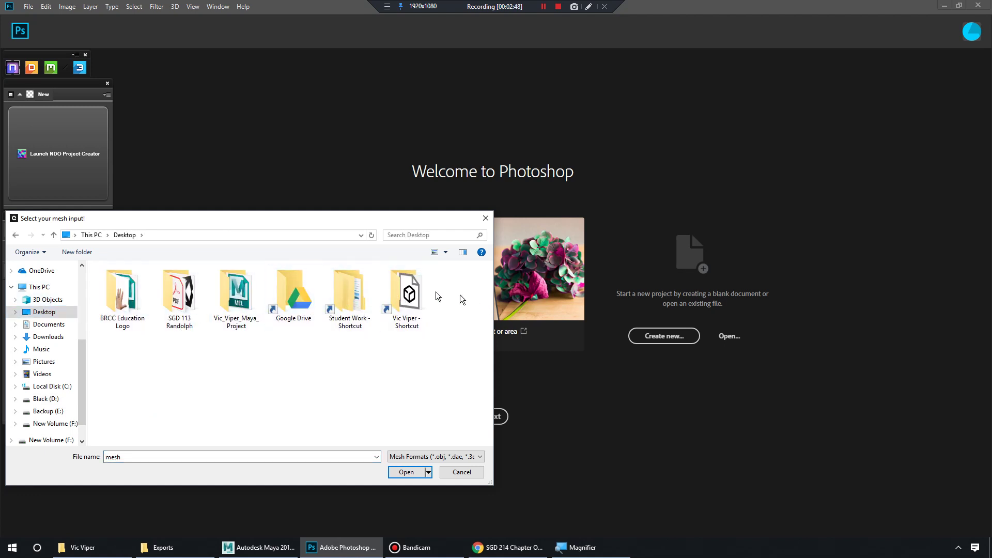
double_click(405, 295)
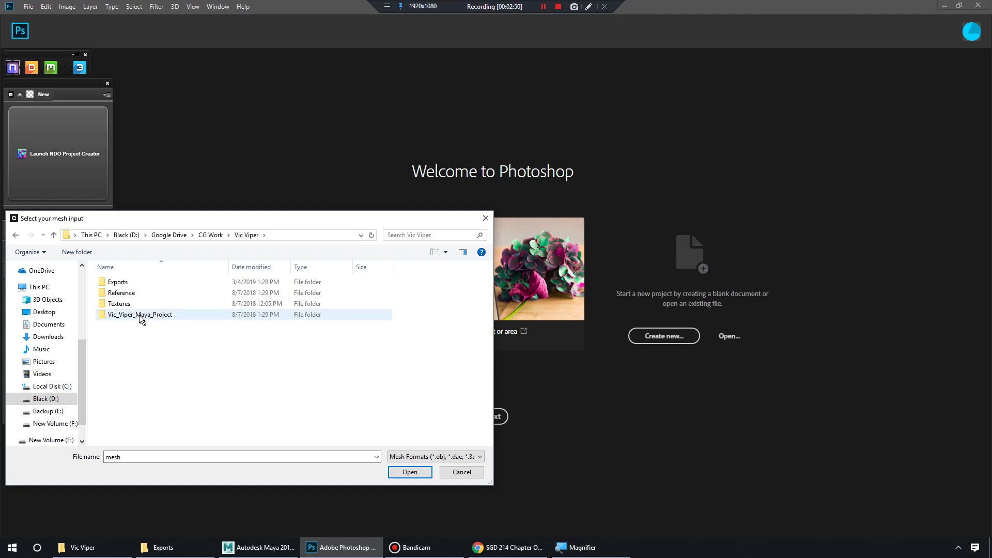
double_click(129, 283)
left_click(129, 293)
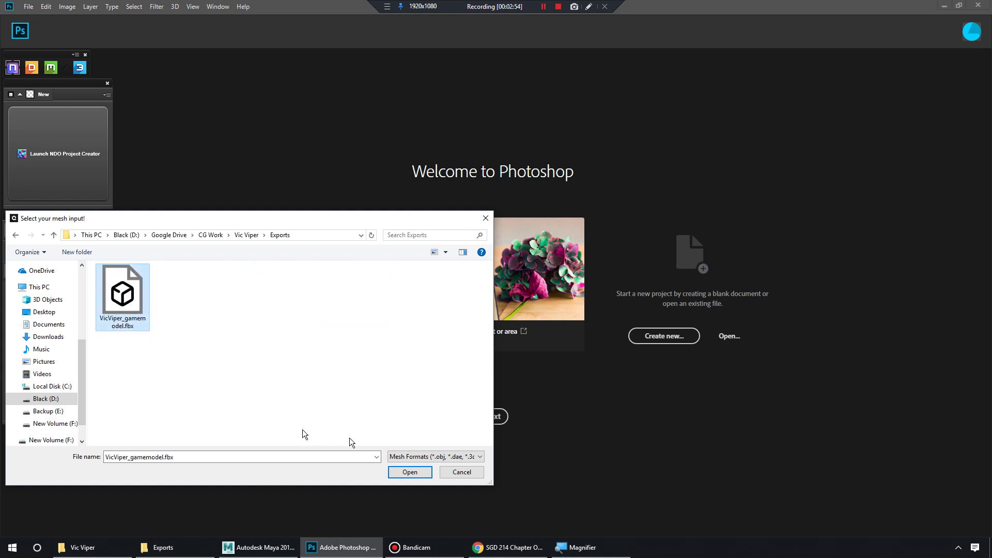
left_click(410, 472)
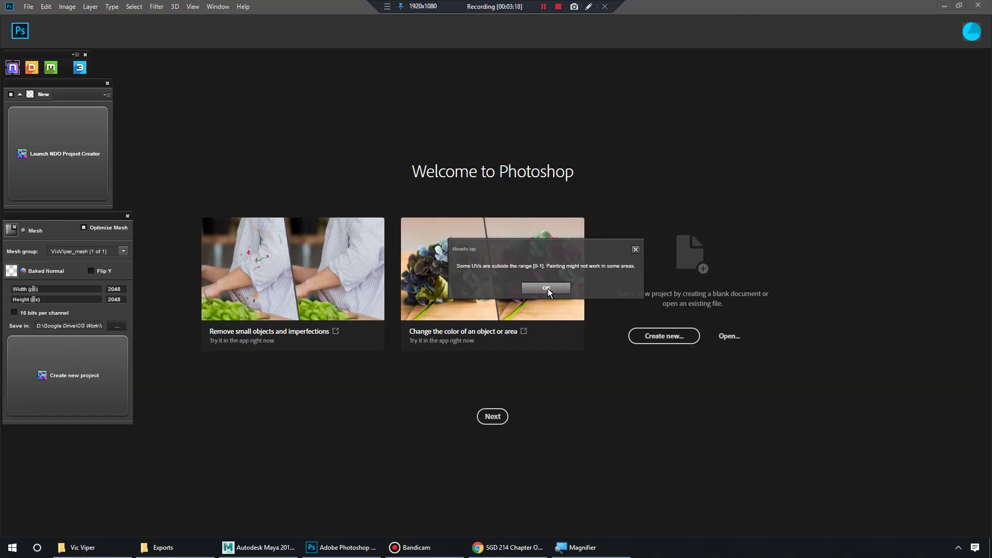
left_click(546, 288)
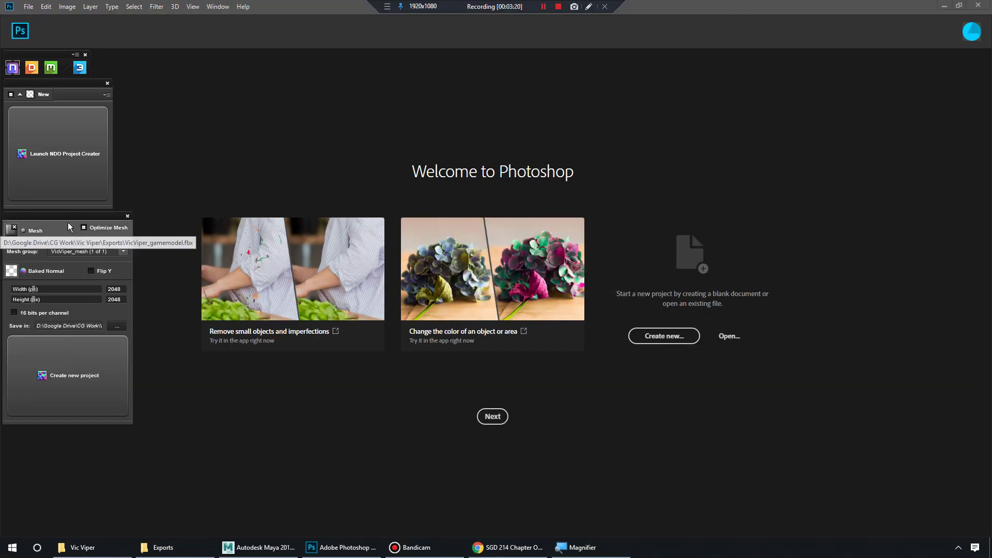
- Load VicViper_normal.png from the Exports folder as the project's baked normal map
left_click(37, 271)
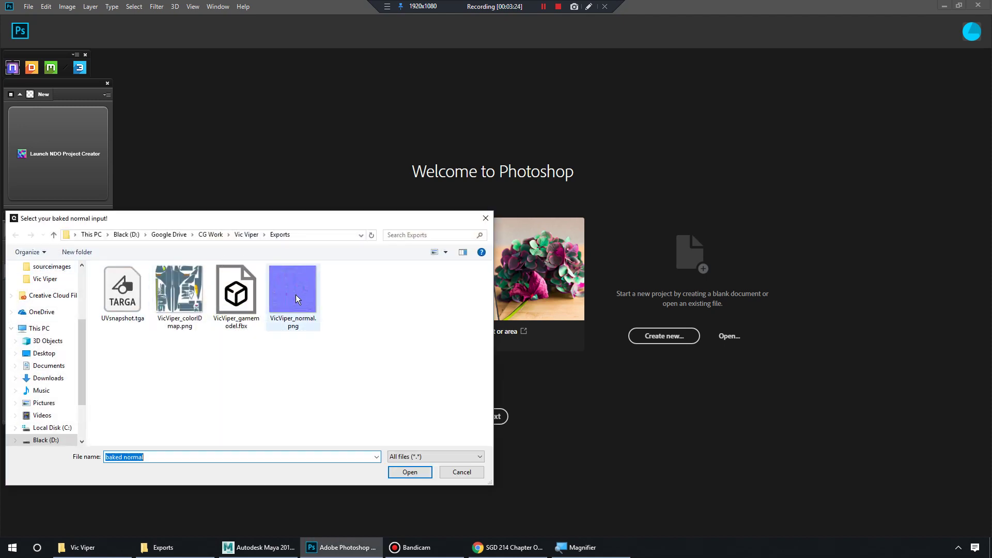
left_click(296, 300)
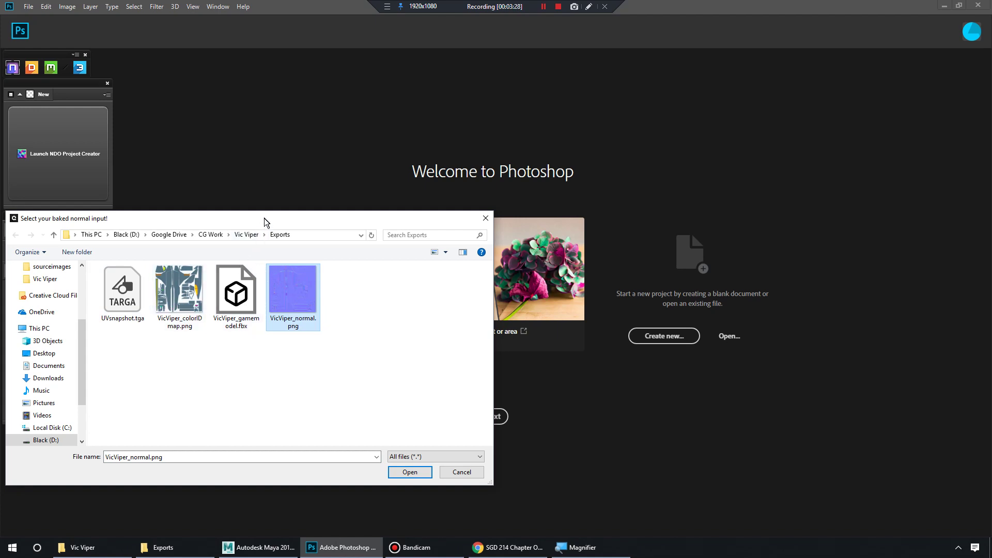
left_click(241, 294)
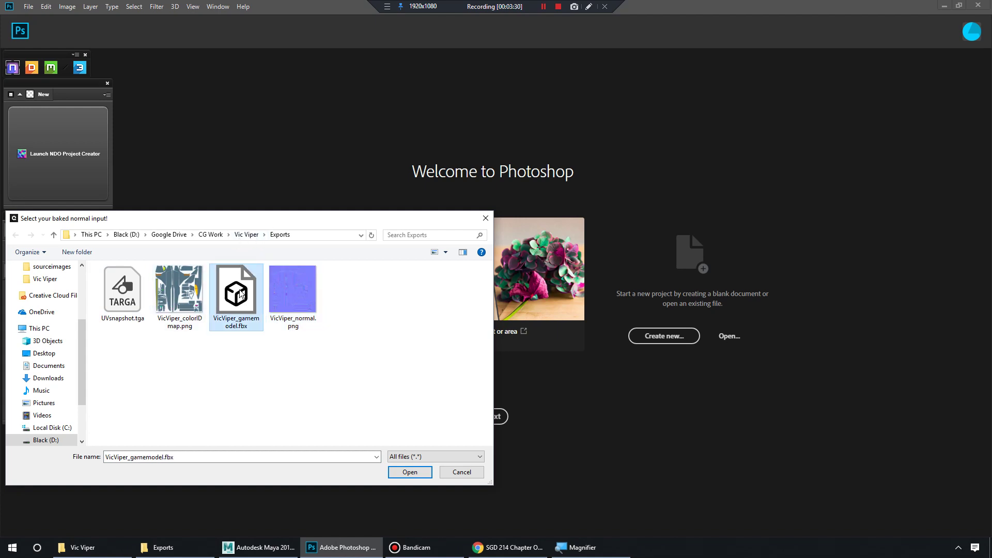
left_click(290, 294)
left_click(411, 472)
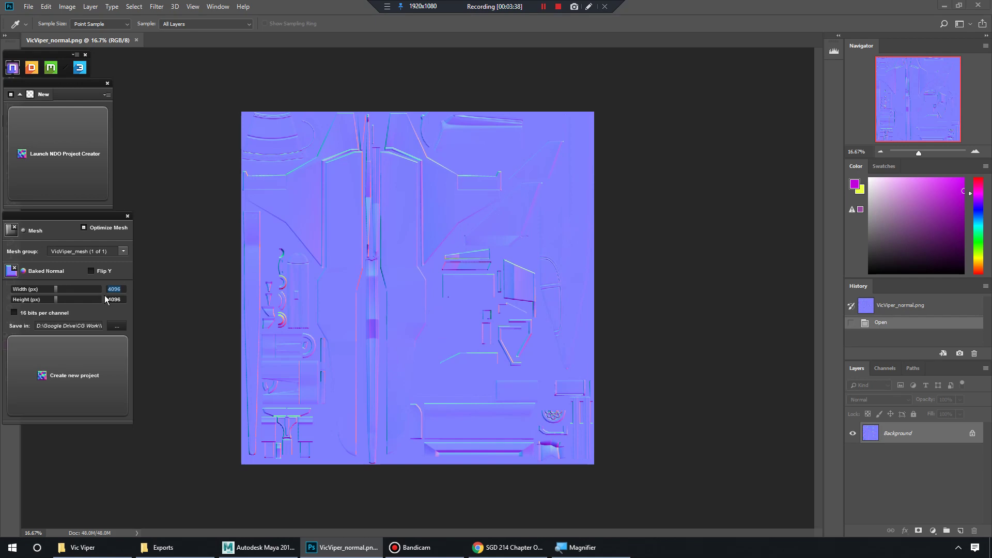
- Set the NDO project's width and height to 2048 px each
key("super+plus")
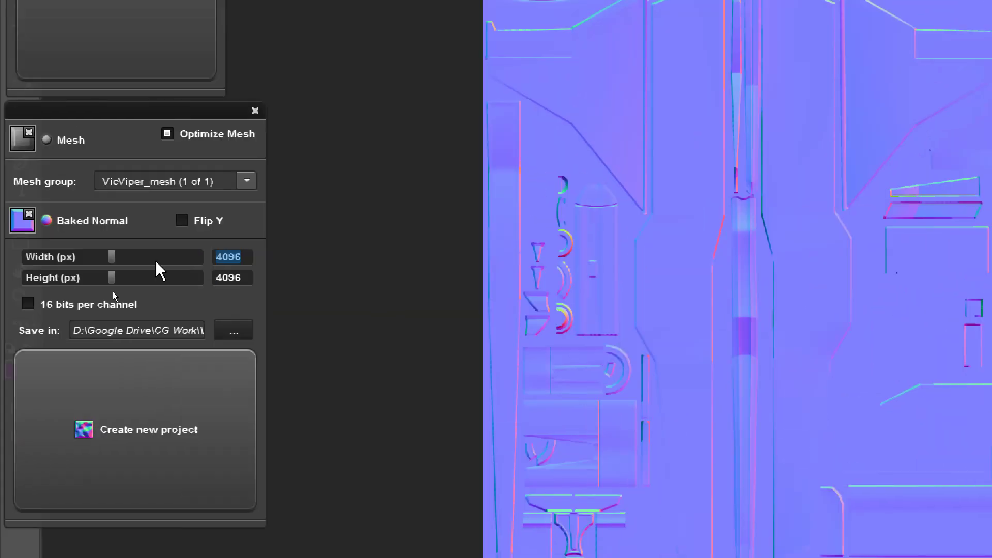
left_click(243, 257)
left_click_drag(242, 257, 201, 253)
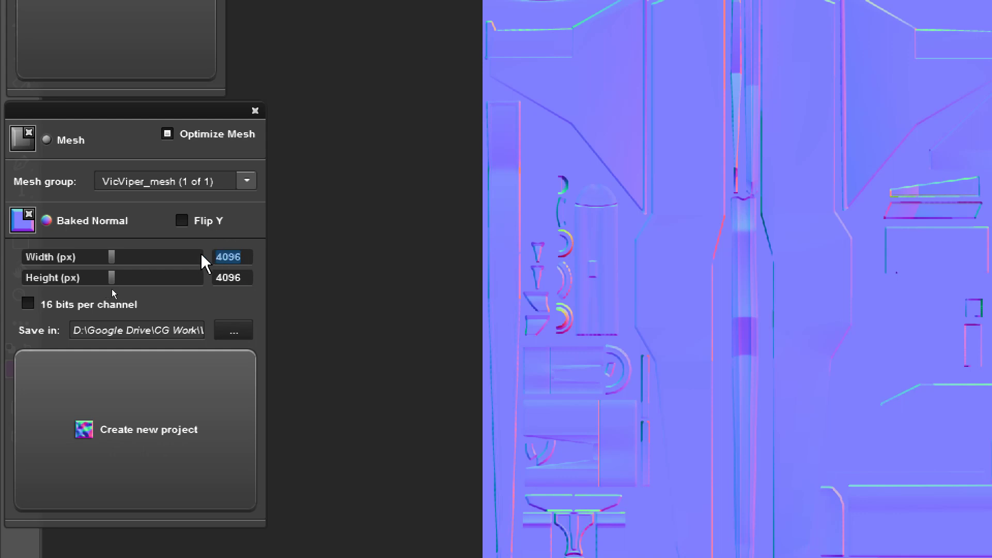
left_click(248, 258)
left_click_drag(247, 256, 204, 253)
double_click(242, 255)
type("2048")
left_click_drag(236, 278, 174, 271)
type("2048")
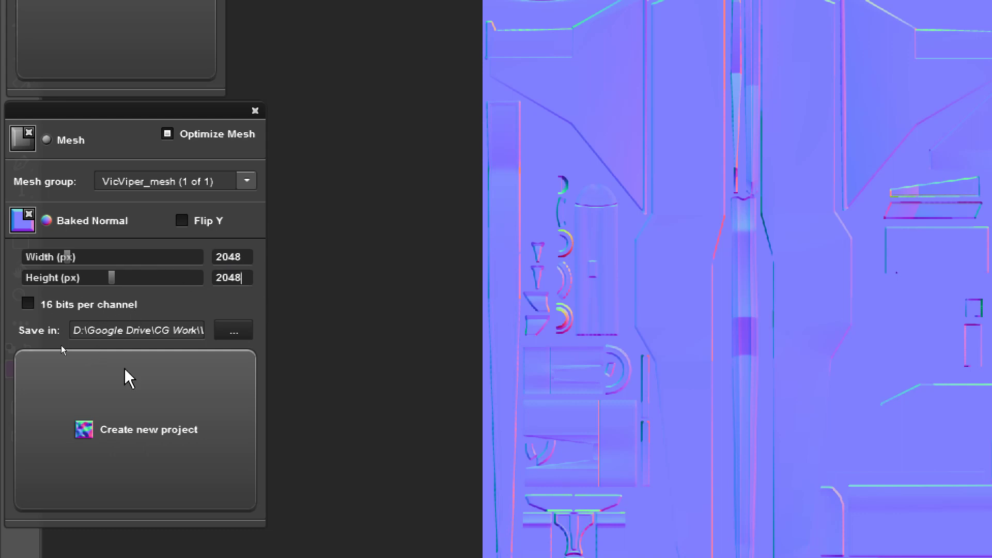
- Browse for the project's save location and add a new folder named VicViper_QuixelProject inside the Vic Viper folder
left_click(231, 329)
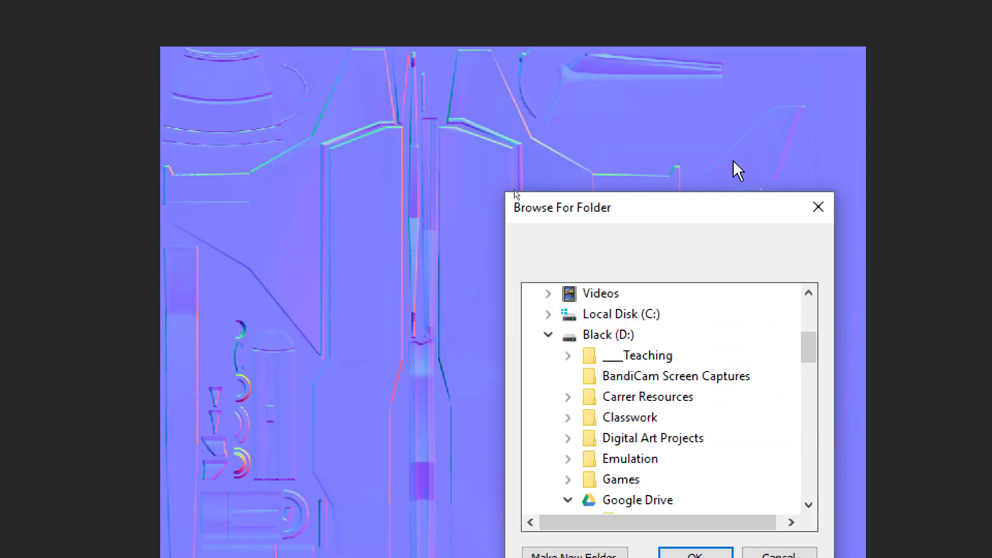
left_click_drag(703, 210, 447, 202)
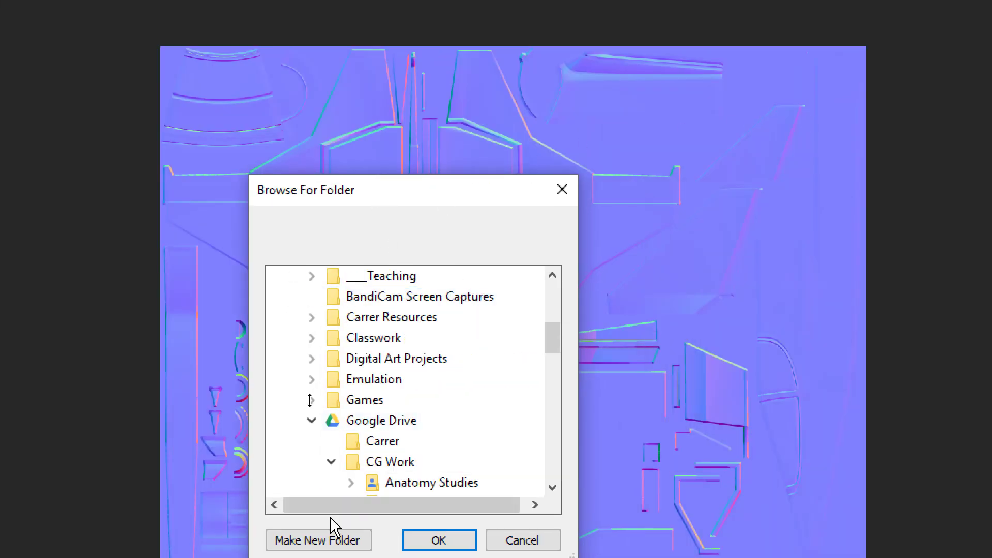
scroll(415, 444, "down", 5)
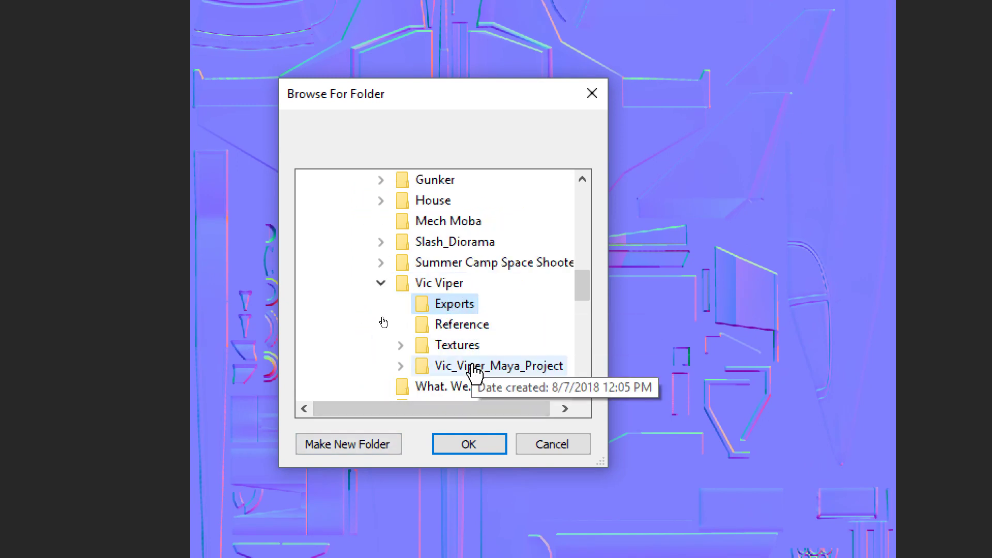
left_click(457, 283)
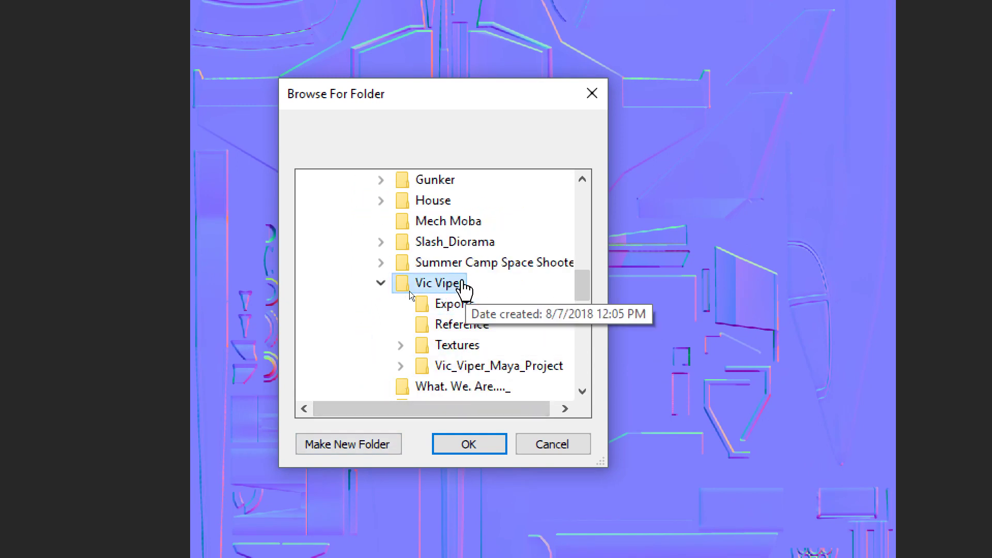
left_click(376, 446)
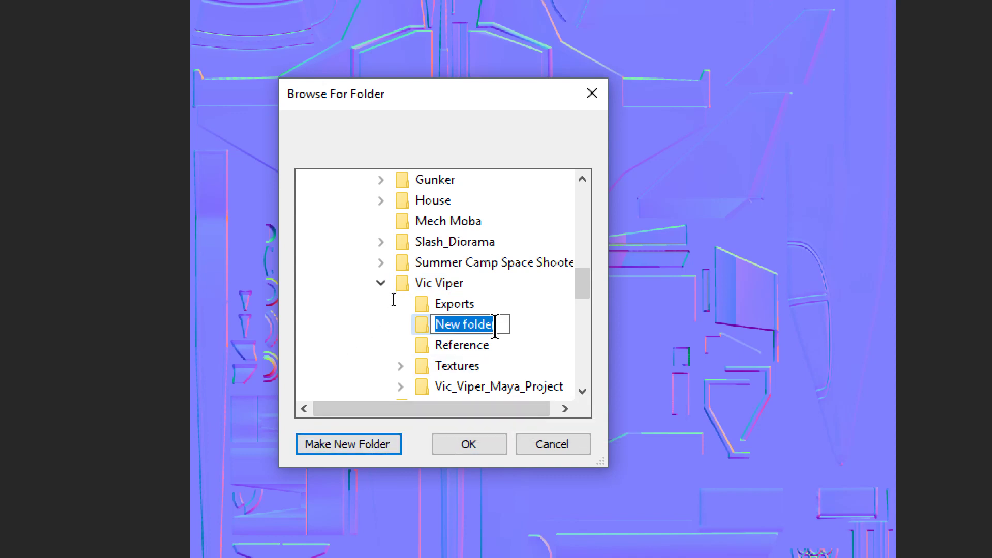
type("Quize")
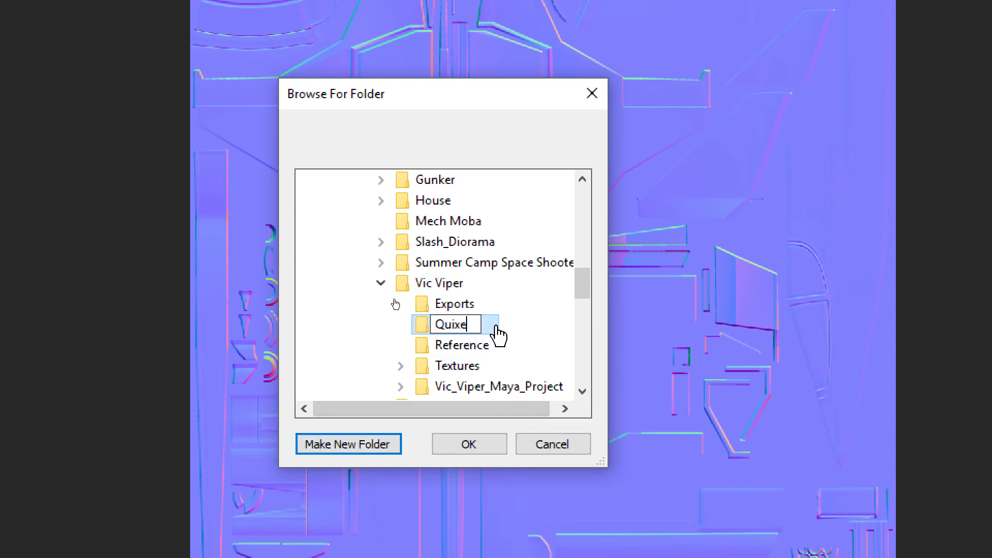
key("BackSpace")
key("BackSpace")
key("BackSpace")
key("BackSpace")
key("BackSpace")
type("VicViper_Quix")
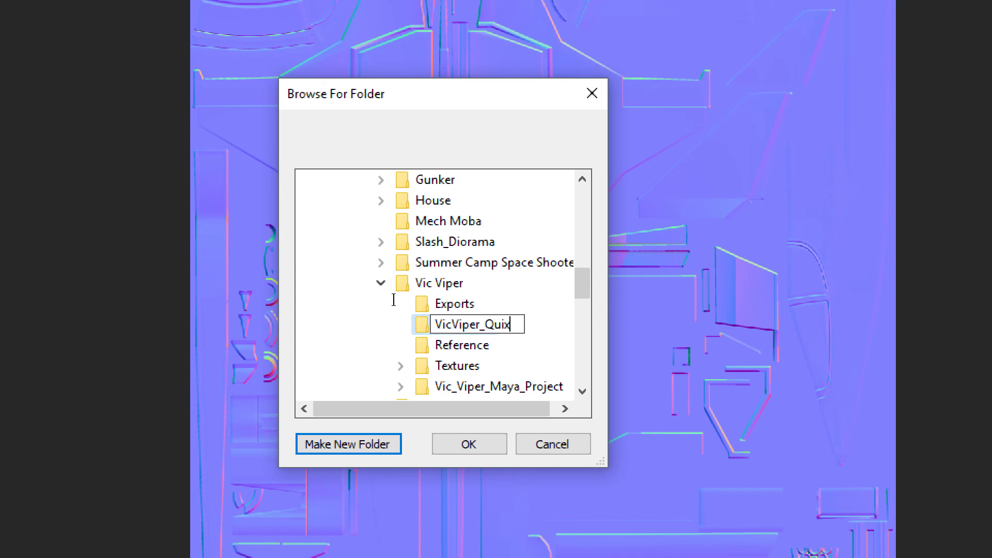
type("elProject")
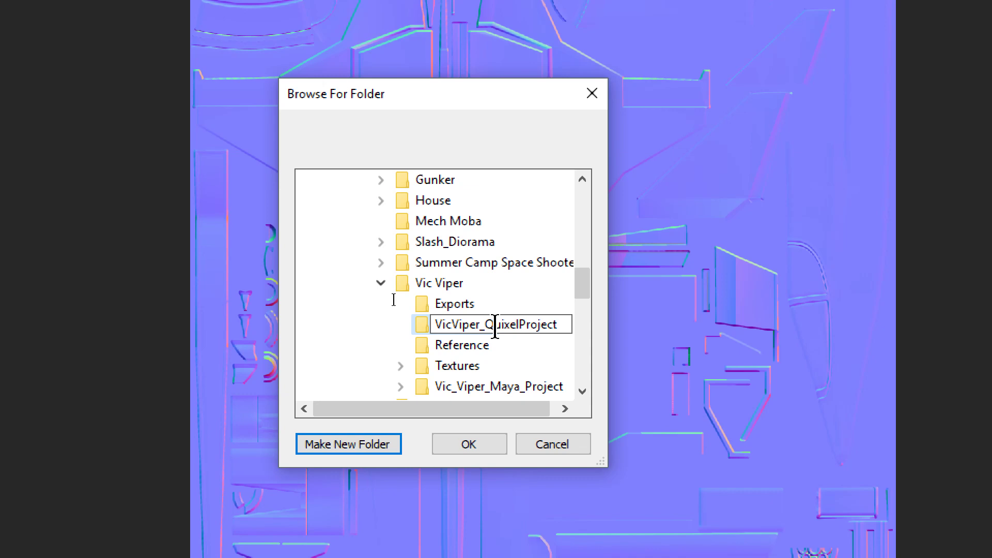
key("Return")
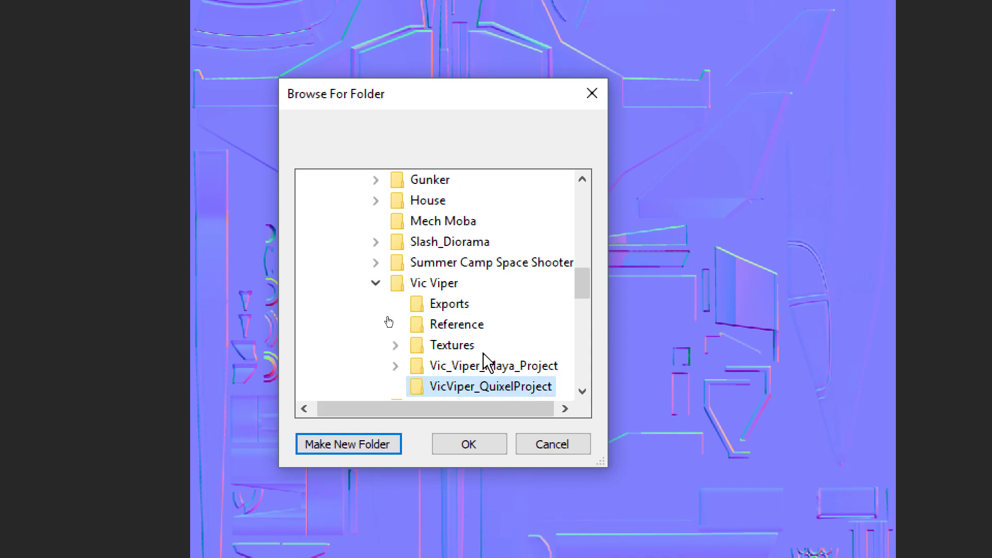
- Accept the VicViper_QuixelProject folder as the save location and create the new NDO project
left_click(477, 445)
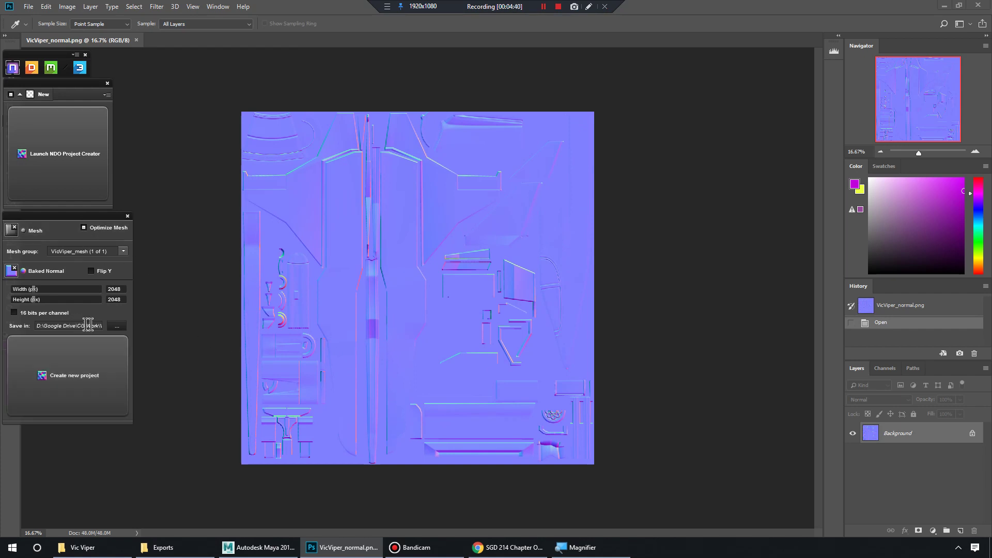
left_click(86, 380)
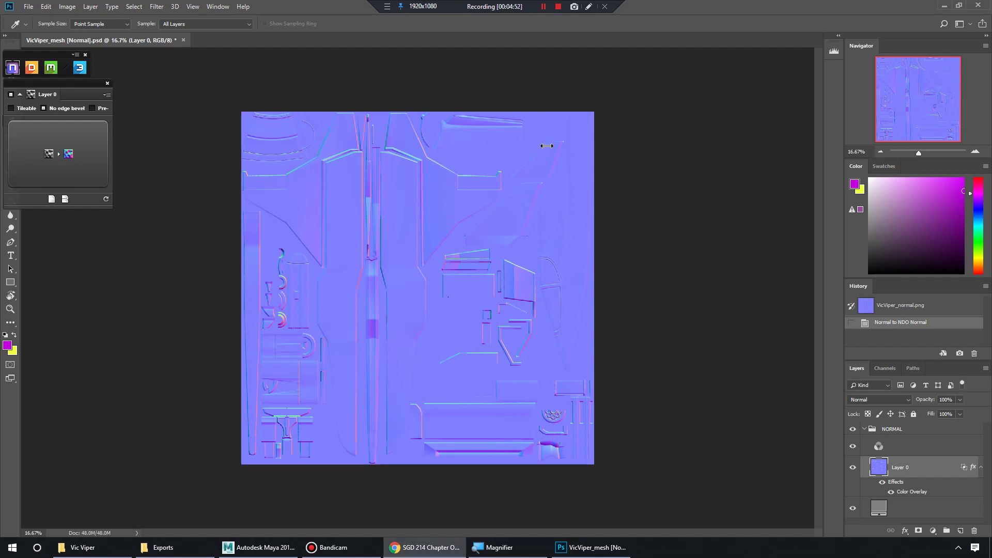
- Select the NORMAL layer group, then collapse and re-expand it to inspect its structure
left_click(925, 433)
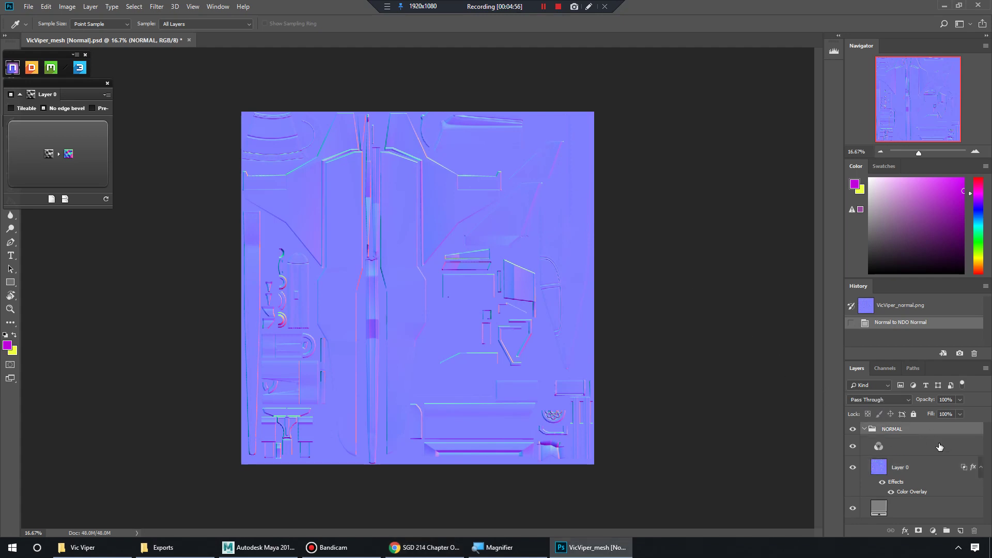
left_click(864, 429)
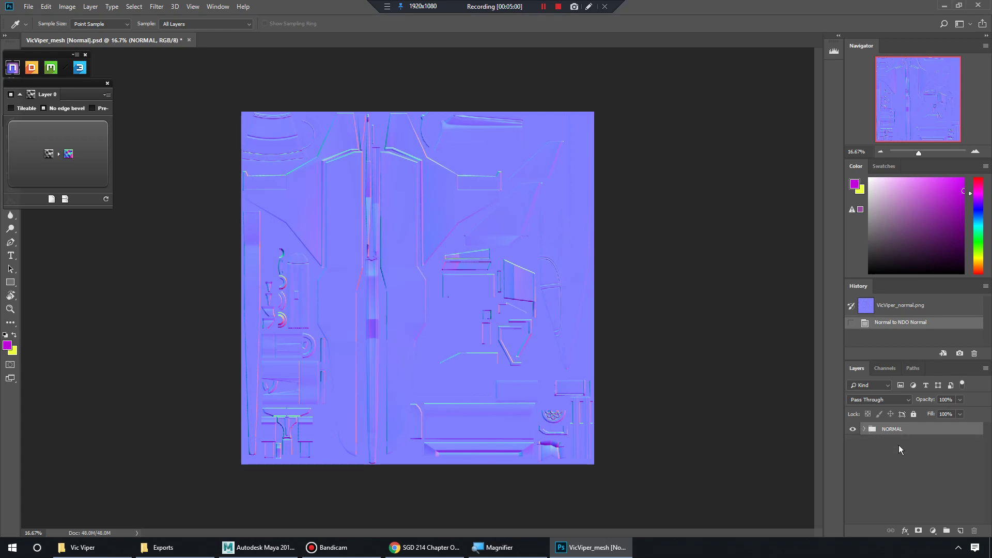
key("super+plus")
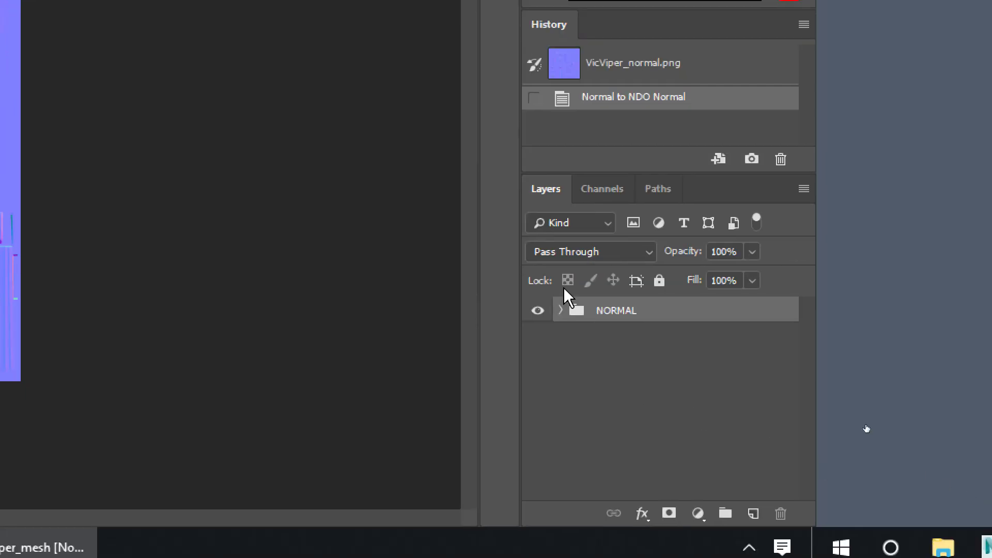
left_click(560, 311)
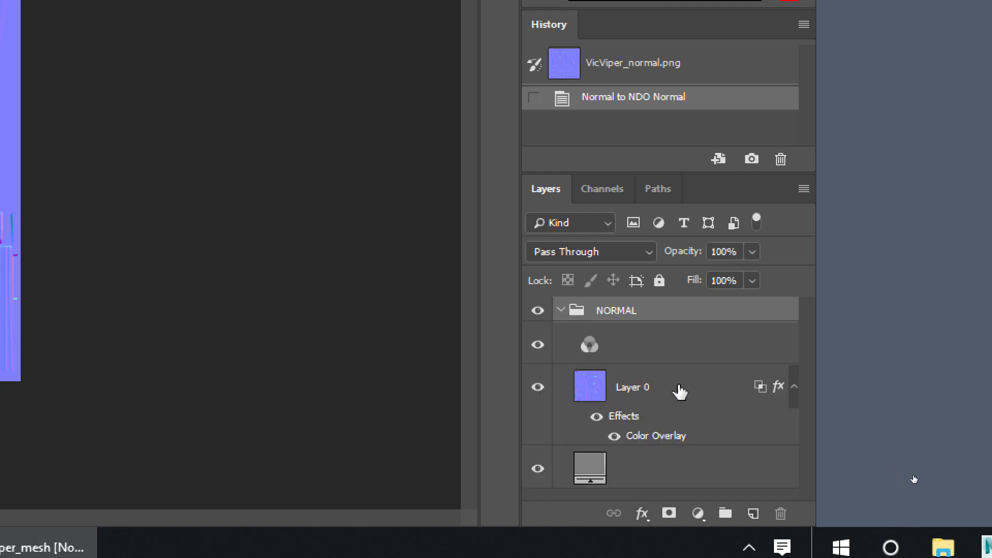
- Examine the layers inside the NORMAL group: the upper adjustment layer, Layer 0 and the grey base layer
left_click(625, 345)
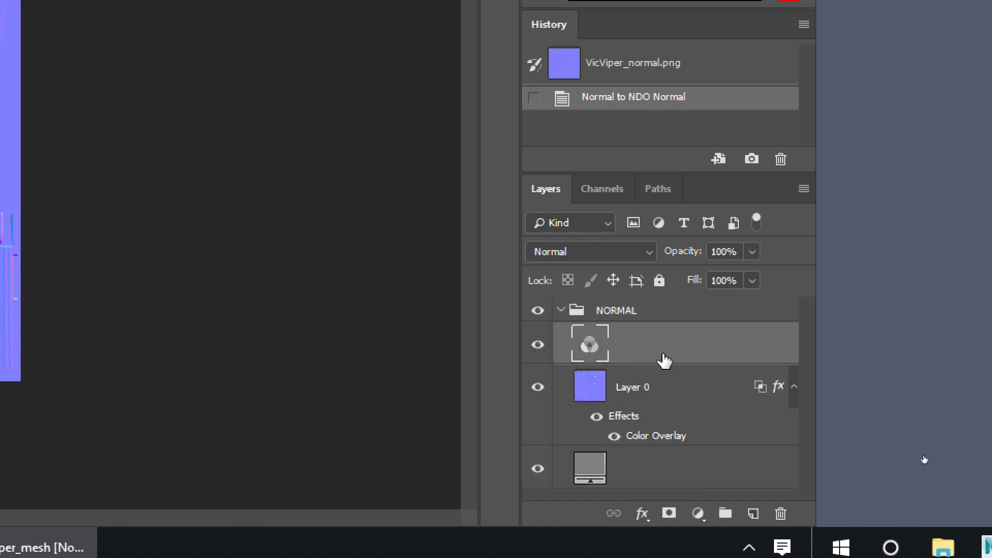
left_click(681, 399)
left_click(658, 473)
left_click(669, 382)
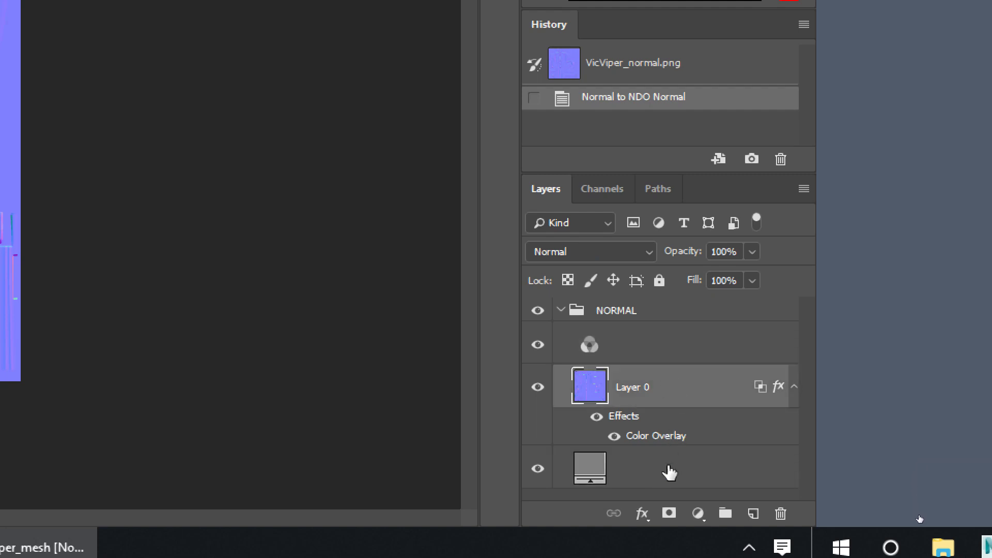
left_click(669, 472)
left_click(674, 339)
left_click(700, 407)
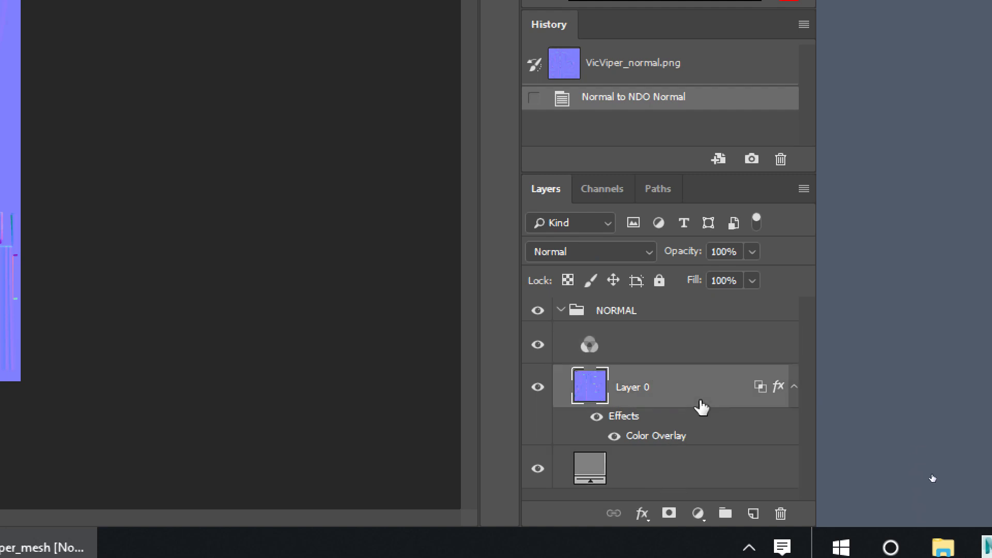
left_click(670, 337)
left_click(686, 392)
left_click(668, 351)
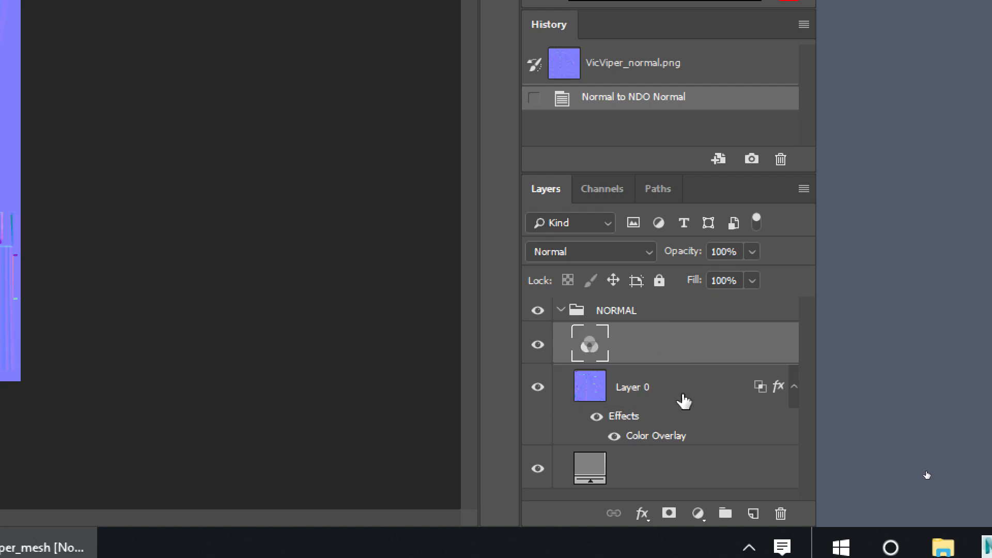
left_click(683, 401)
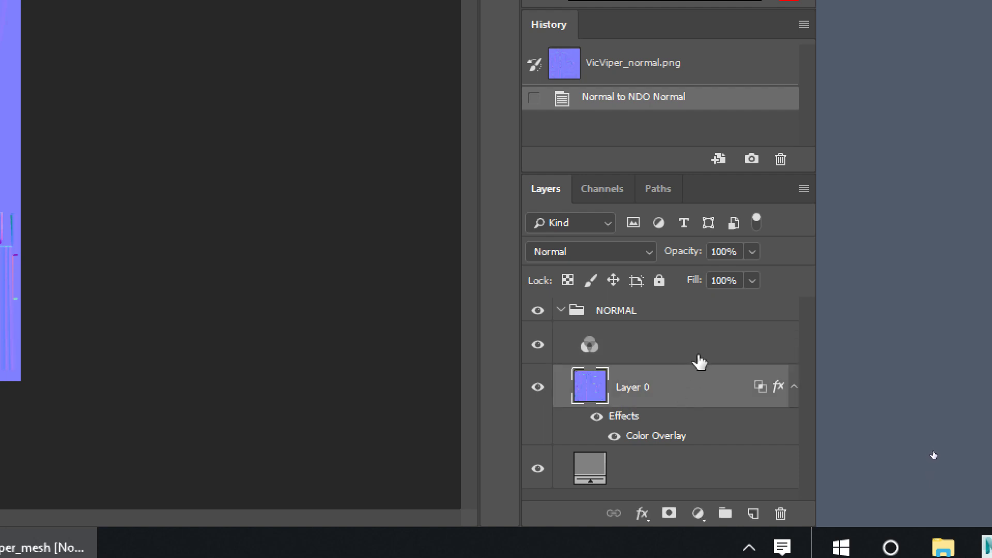
left_click(671, 471)
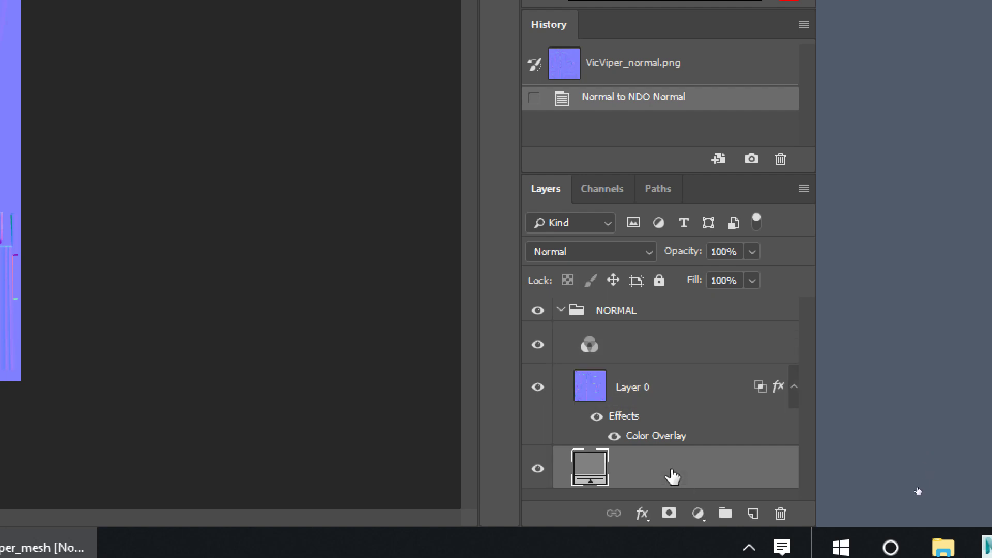
left_click(649, 323)
left_click(672, 373)
left_click(691, 352)
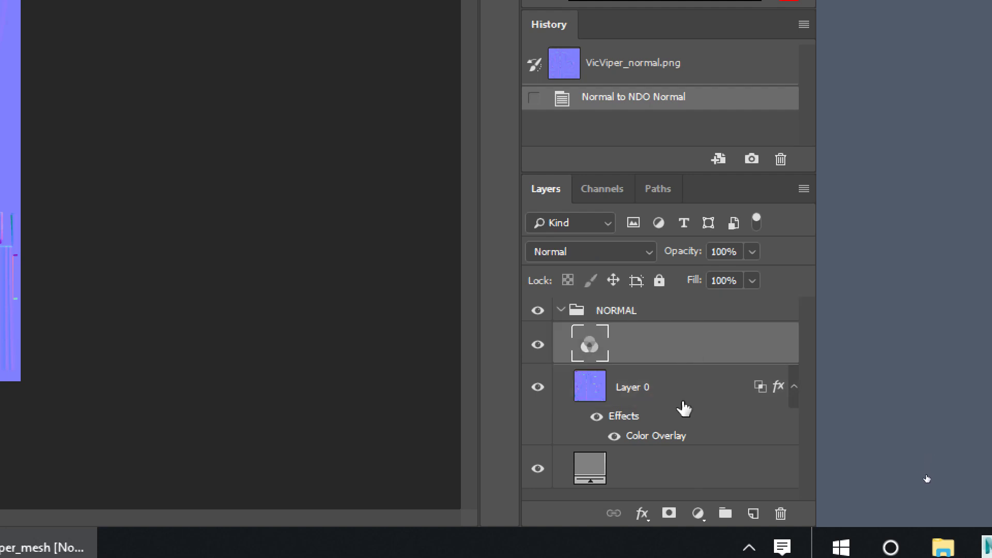
left_click(684, 405)
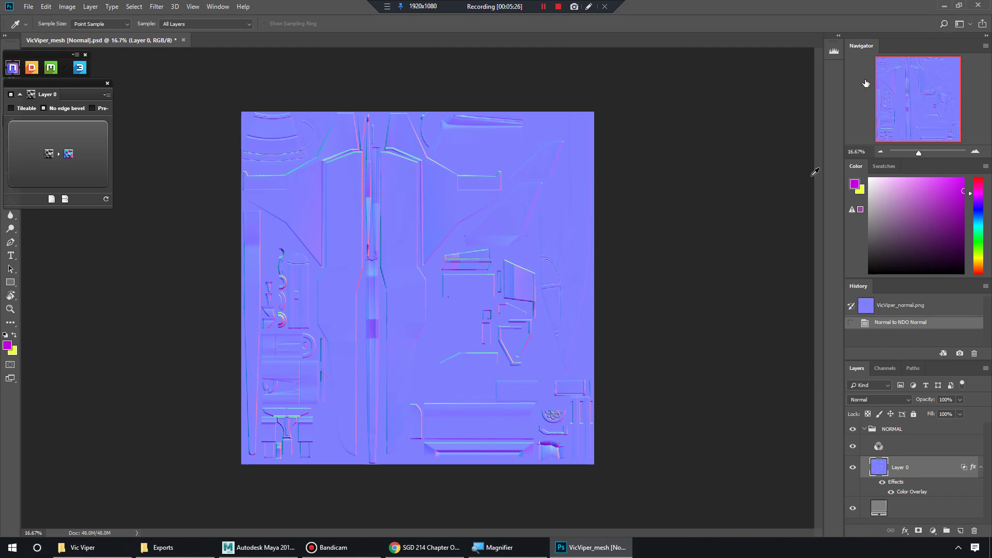
- Switch to File Explorer and open the VicViper_QuixelProject folder inside Vic Viper
left_click(259, 548)
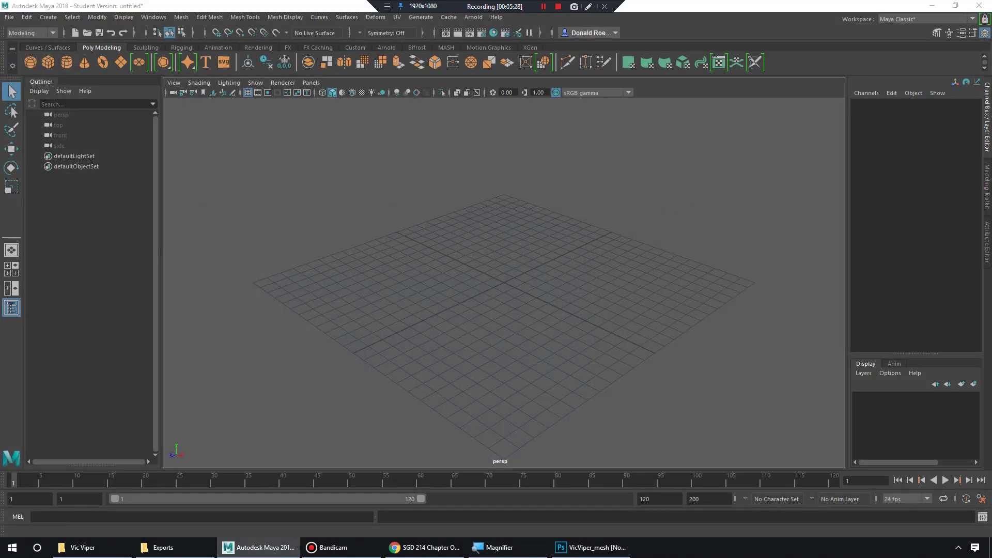
left_click(930, 7)
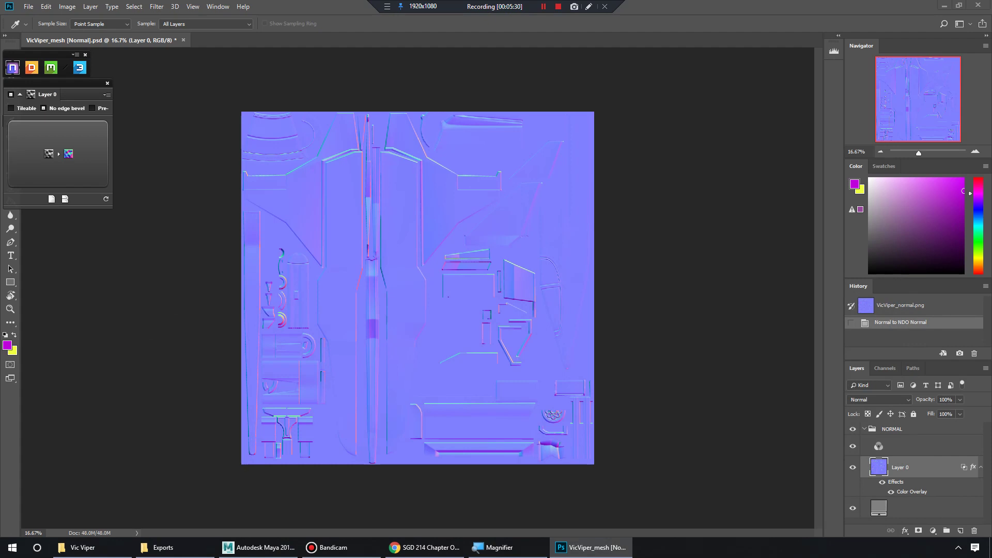
left_click(163, 548)
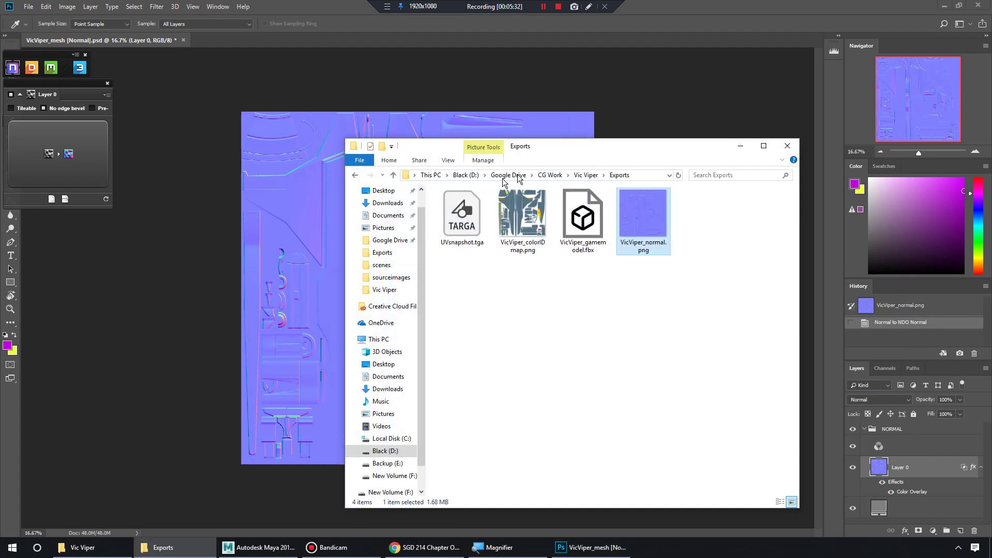
left_click(586, 175)
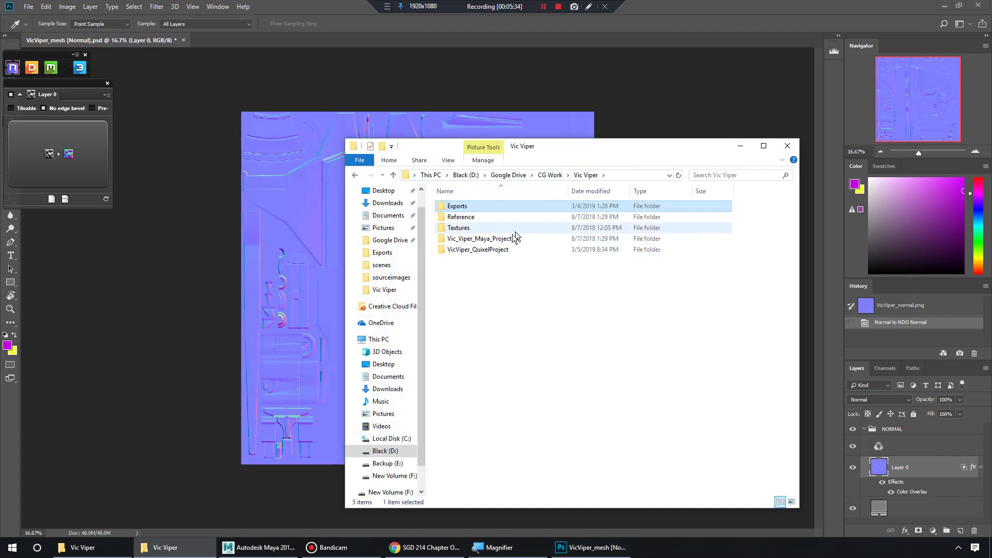
left_click(489, 250)
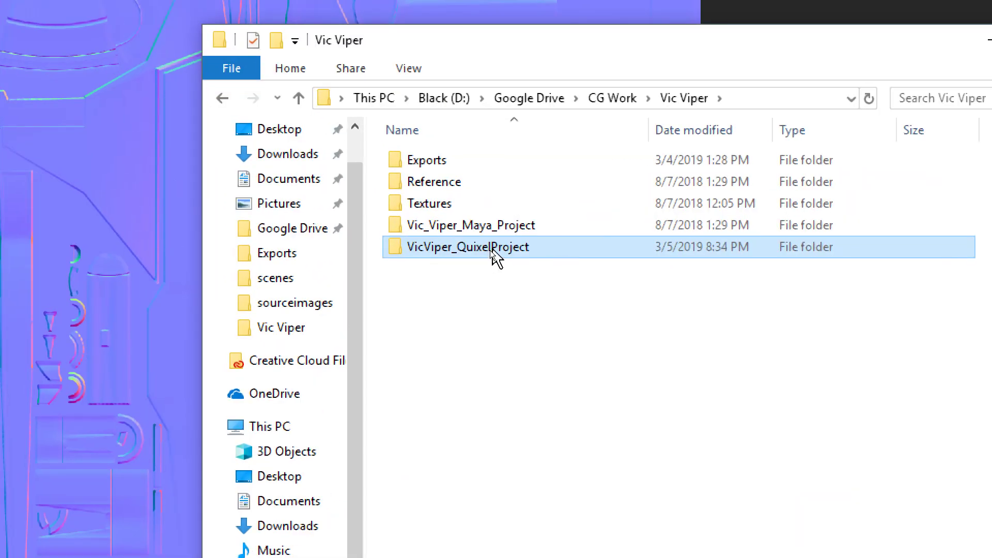
double_click(565, 249)
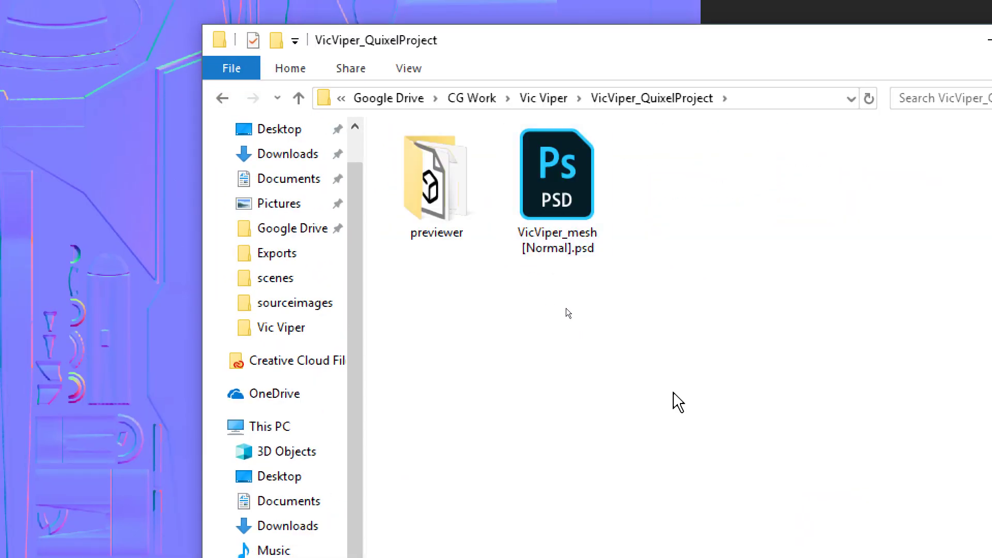
- Inspect VicViper_mesh [Normal].psd, then open the previewer folder and look over mesh.3do and VicViper_gamemodel.fbx
left_click(545, 160)
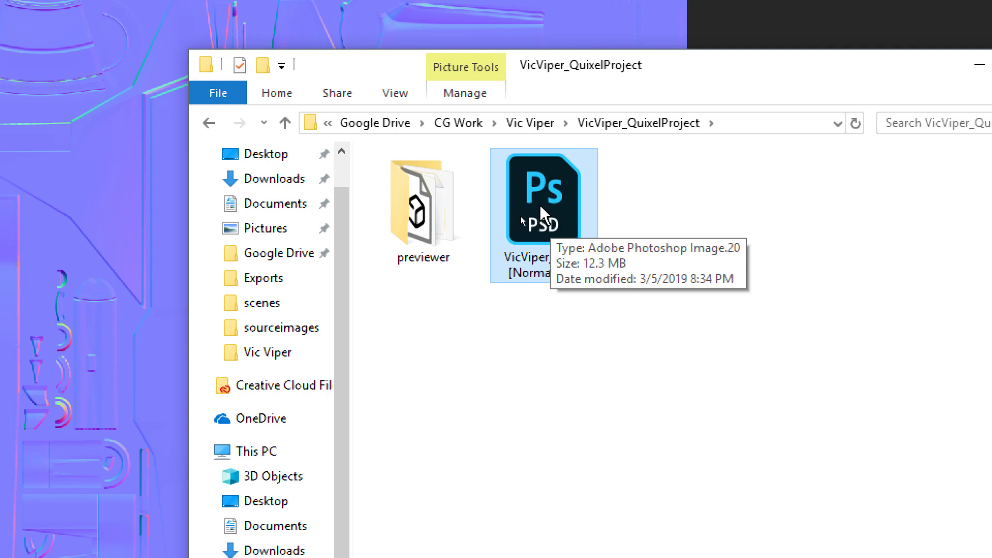
left_click(456, 216)
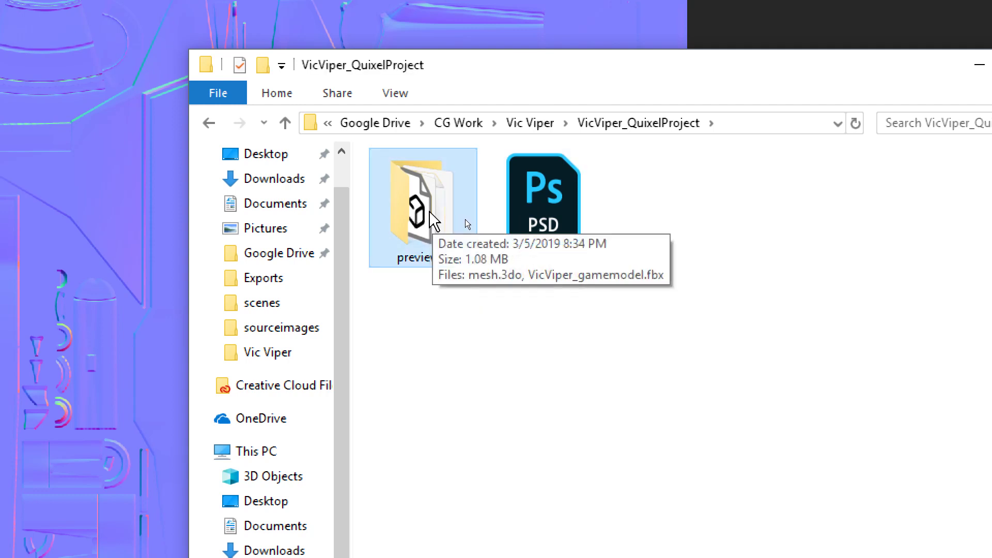
double_click(464, 218)
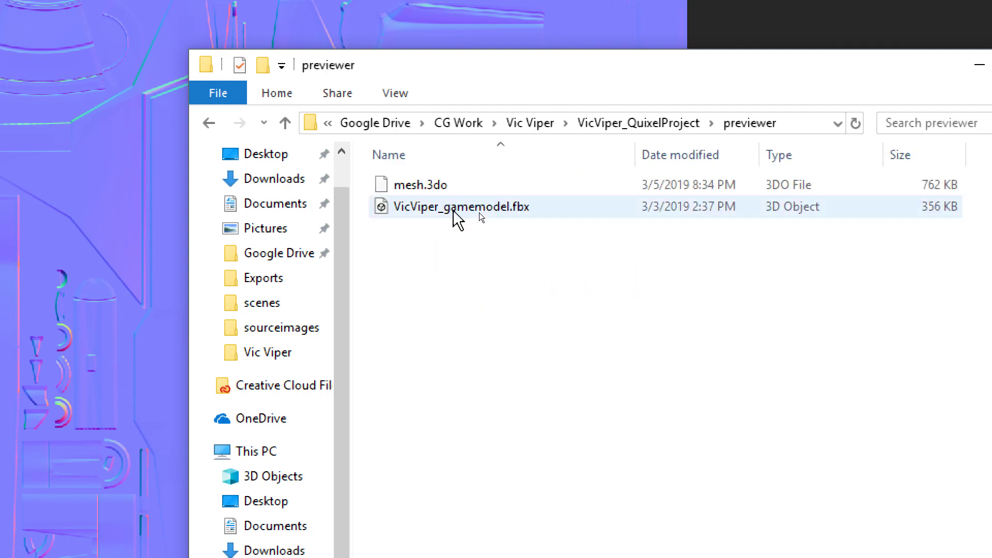
left_click(454, 212)
left_click(444, 187)
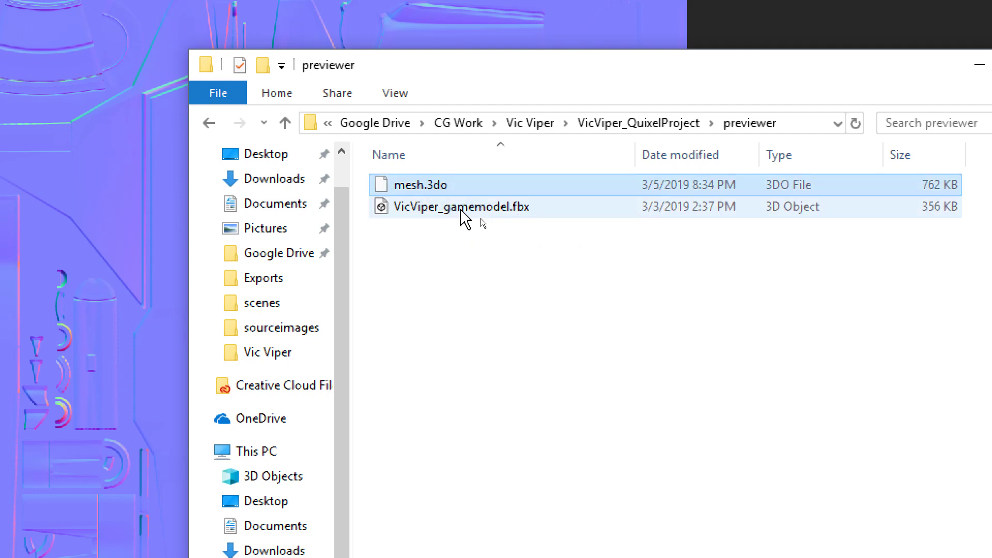
left_click(461, 209)
left_click(439, 187)
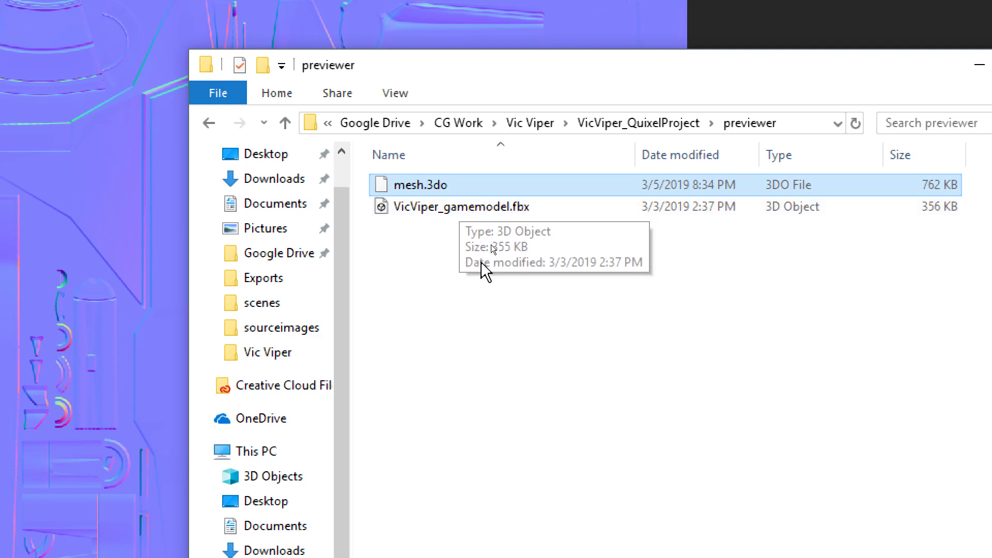
key("super+minus")
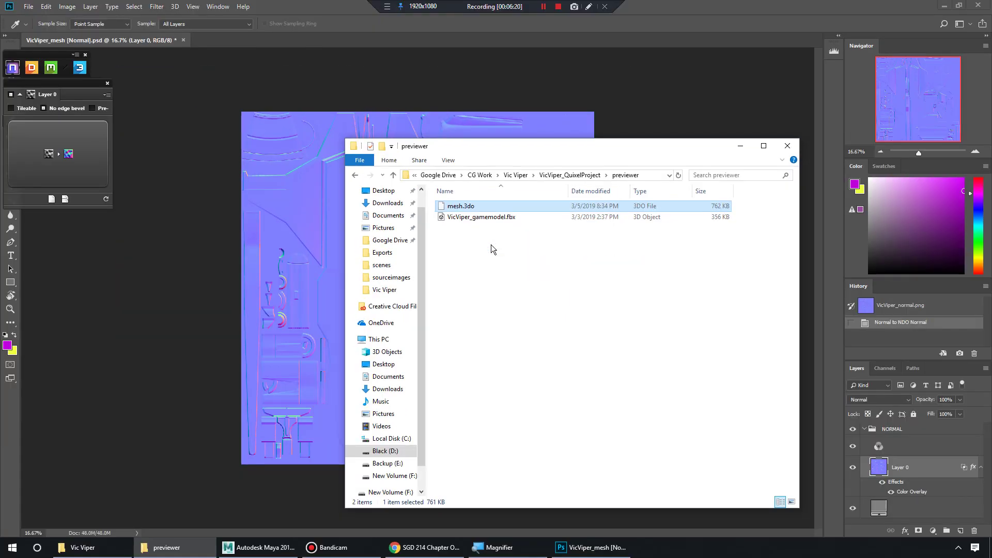
- Return to the VicViper_QuixelProject folder and examine the previewer folder and VicViper_mesh [Normal].psd
left_click(579, 175)
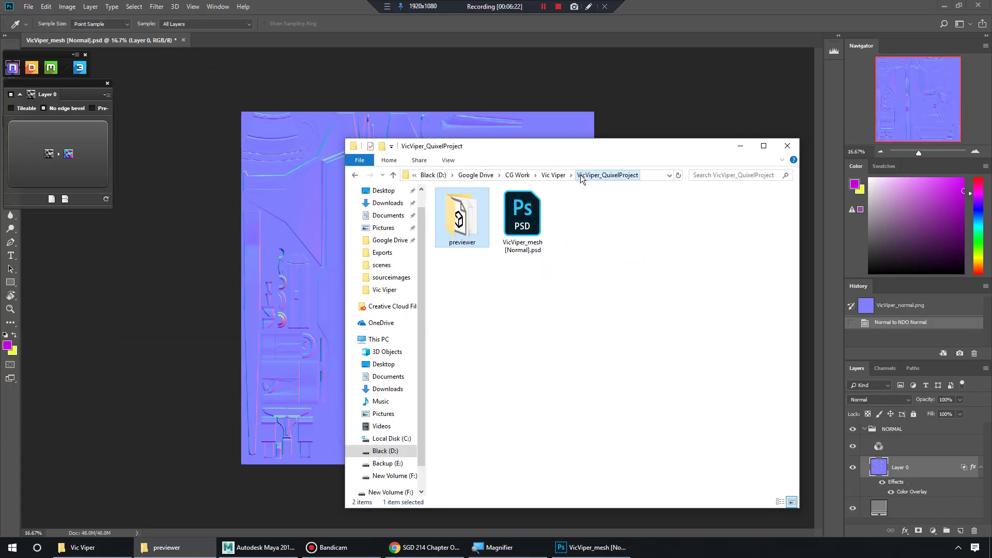
left_click(548, 226)
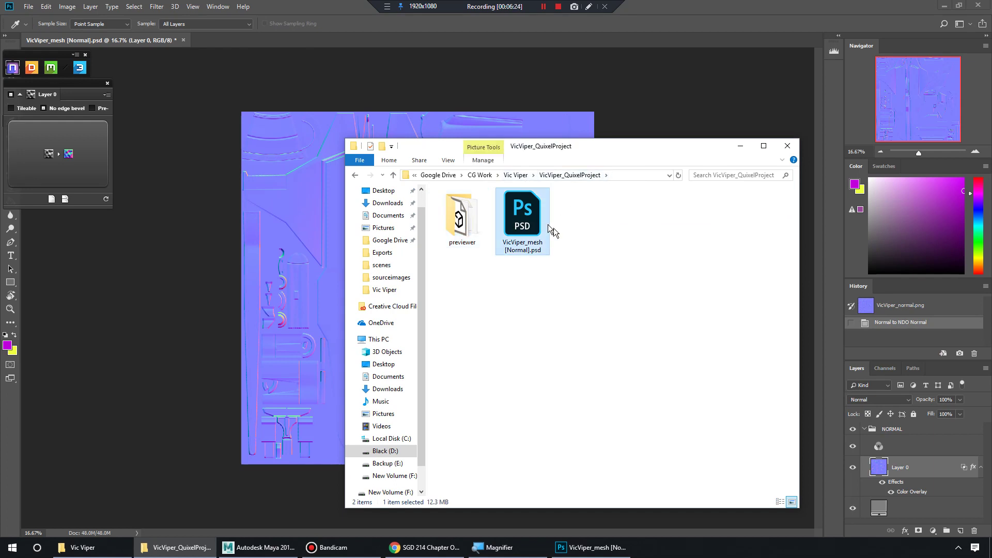
left_click(469, 228)
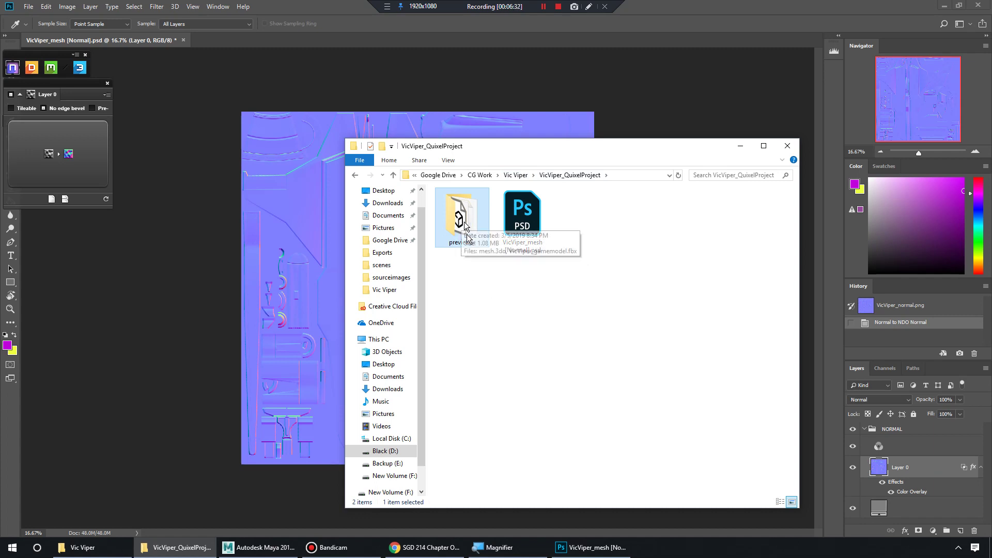
left_click(540, 201)
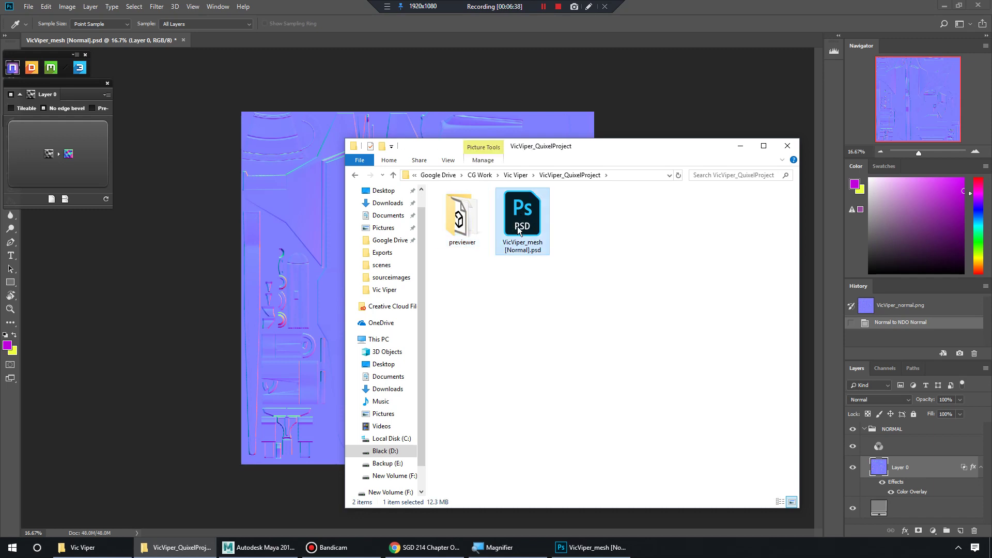
- Open the previewer folder to check its mesh files, and go back to VicViper_QuixelProject
left_click(468, 223)
double_click(469, 228)
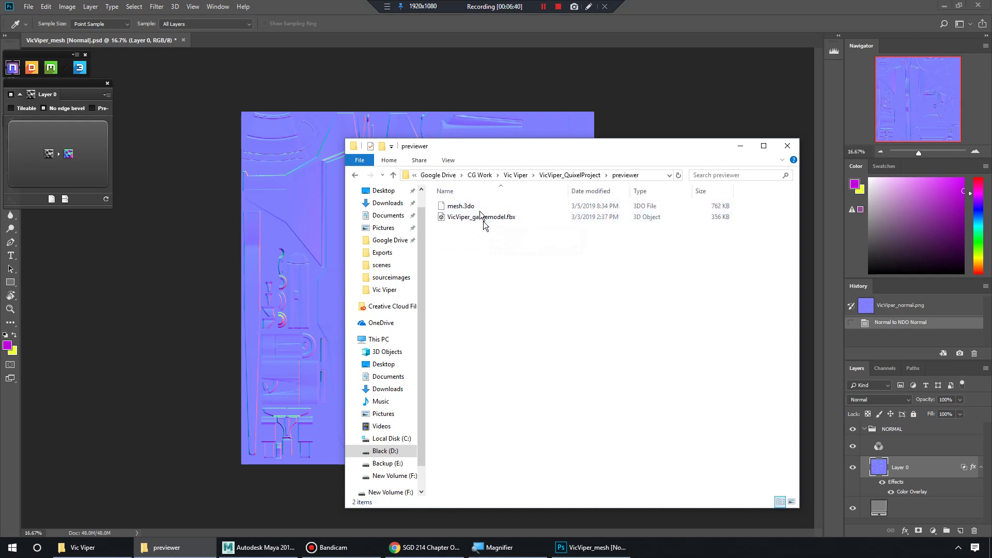
left_click(355, 175)
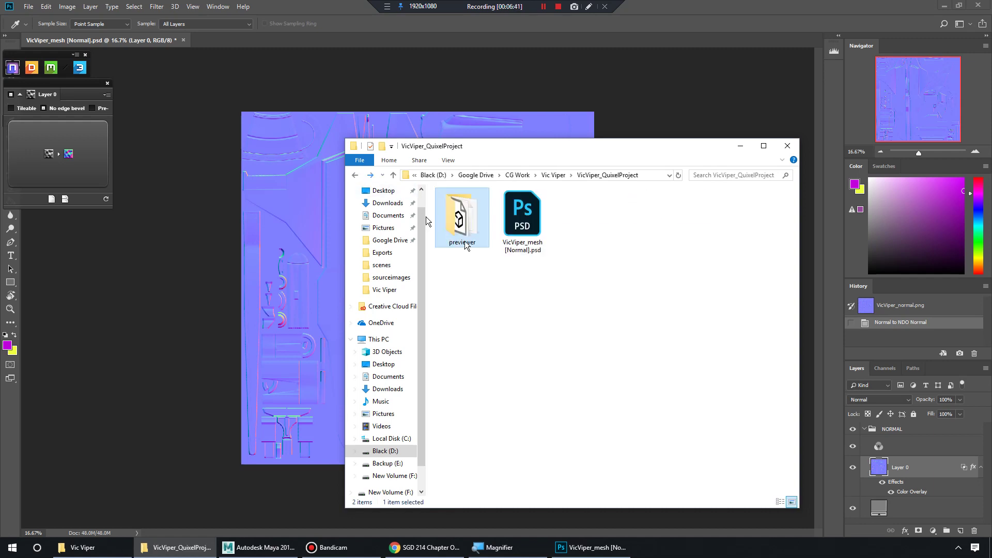
left_click(558, 286)
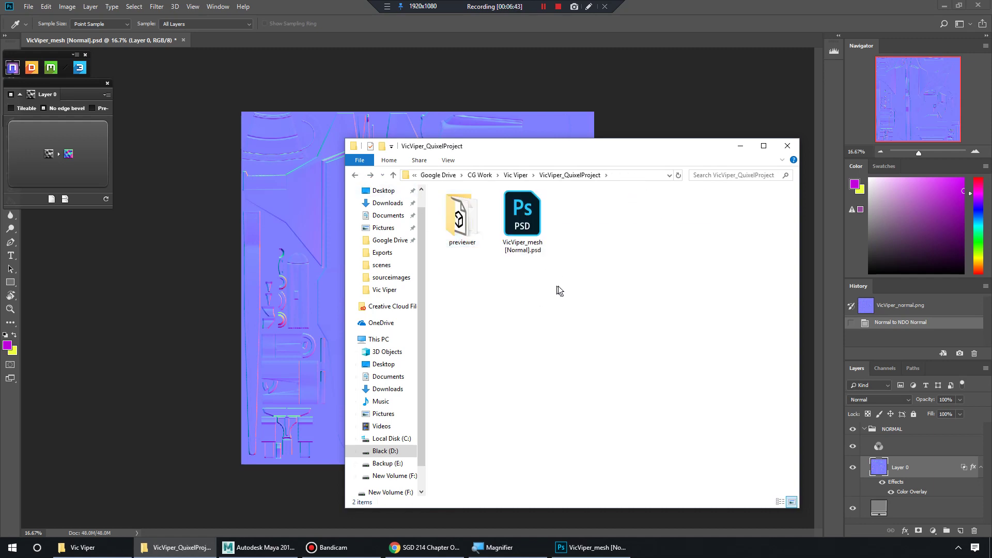
- Review the VicViper_QuixelProject folder and its PSD again from the parent Vic Viper folder, and close the File Explorer window to return to Photoshop
left_click(512, 176)
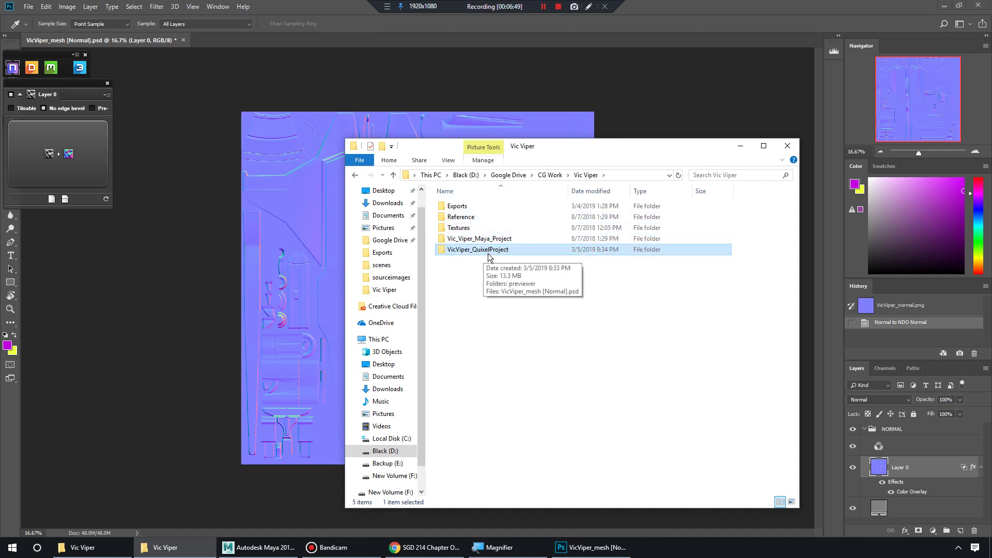
left_click(523, 222)
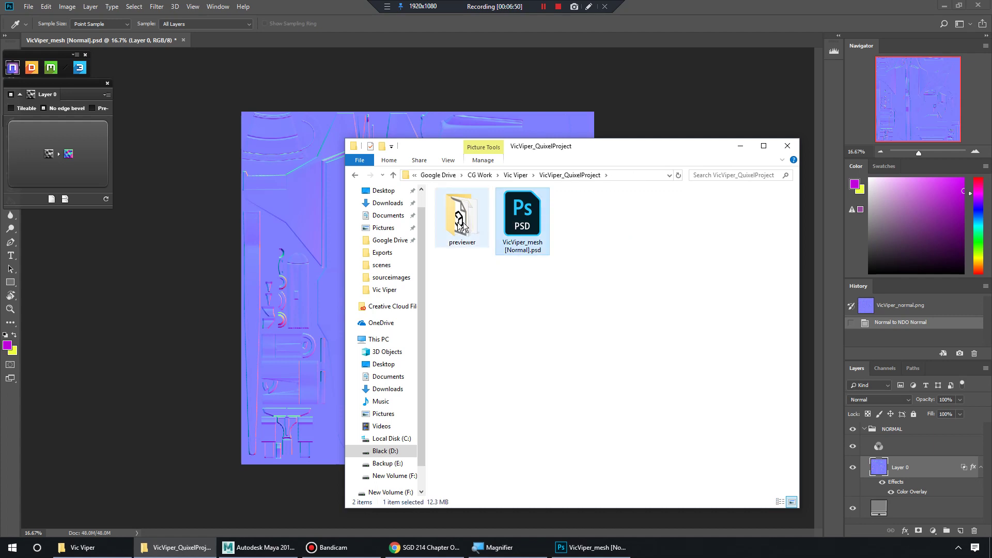
left_click(549, 305)
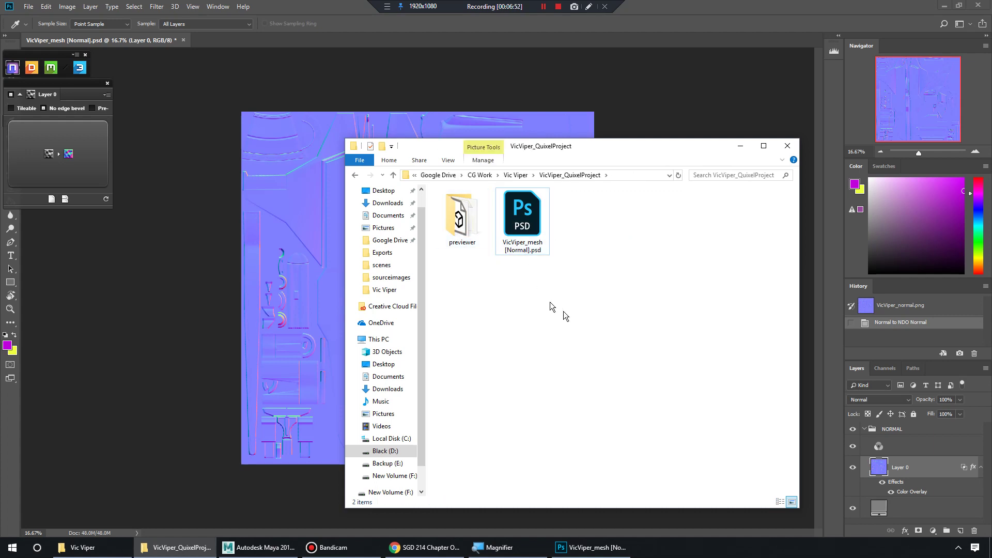
left_click(535, 235)
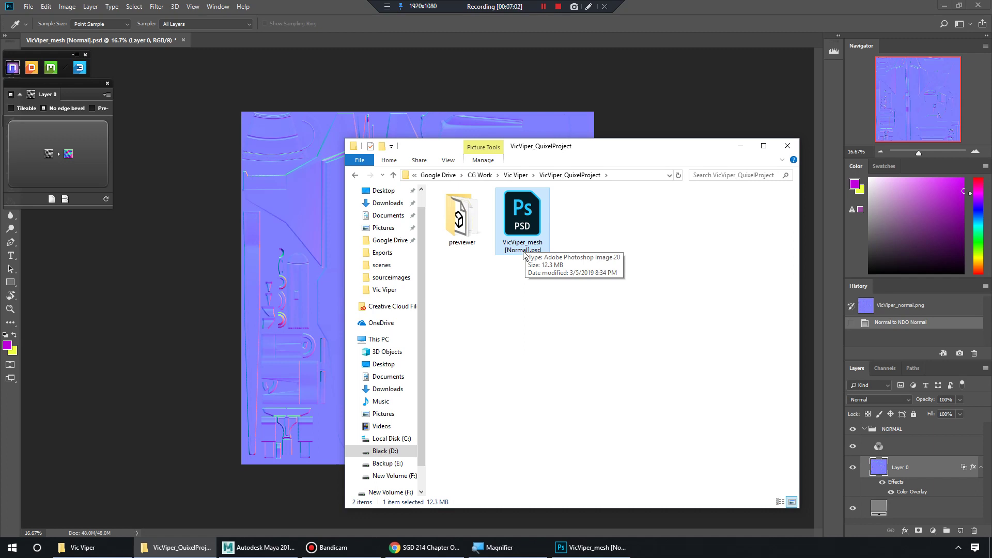
left_click(787, 146)
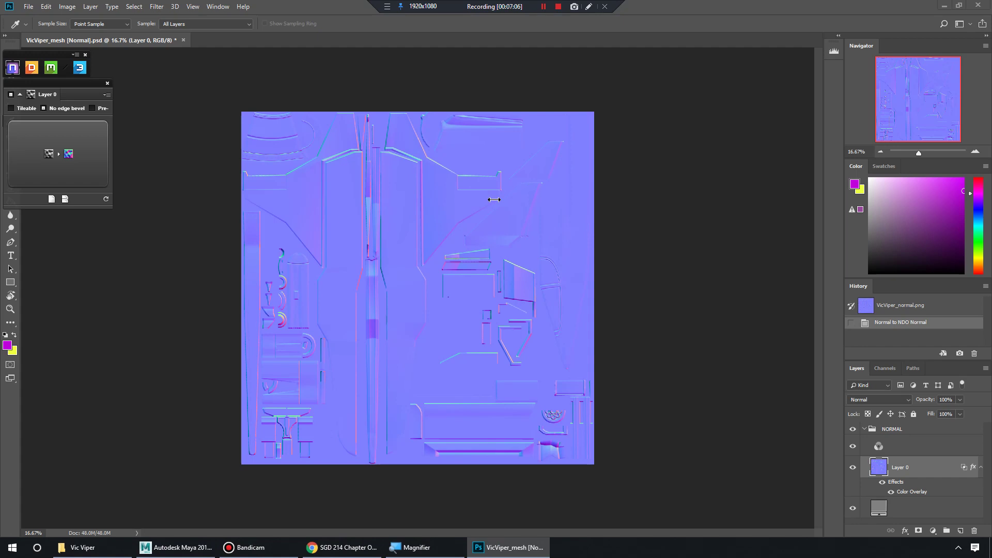